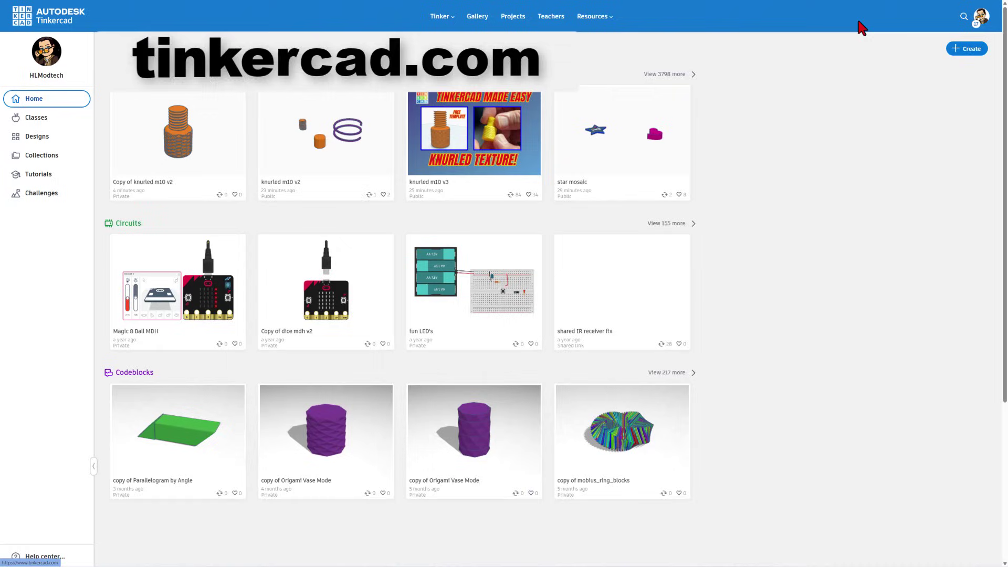
left_click(982, 20)
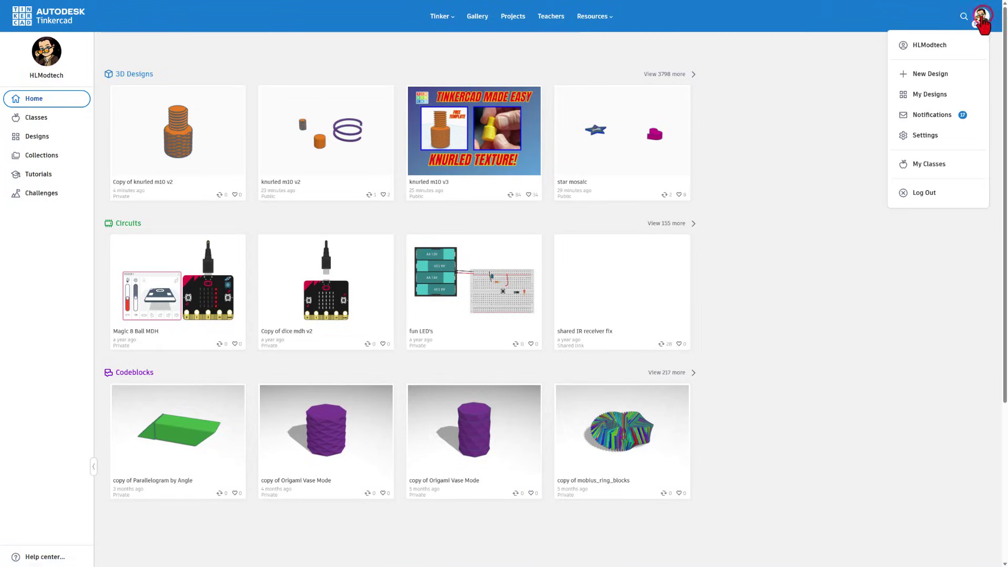
left_click(809, 54)
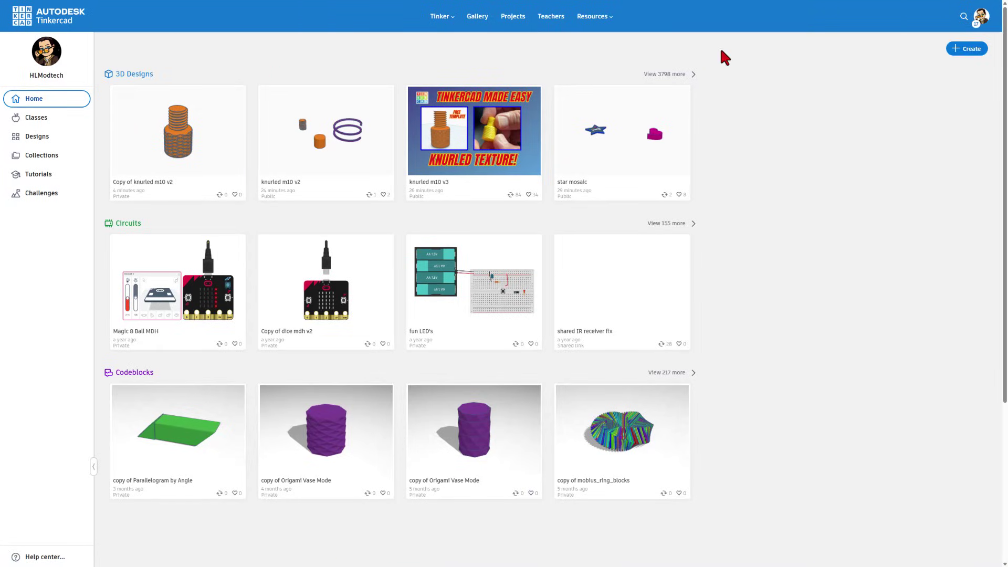
- Create a new 3D design and name it "coaster"
left_click(975, 50)
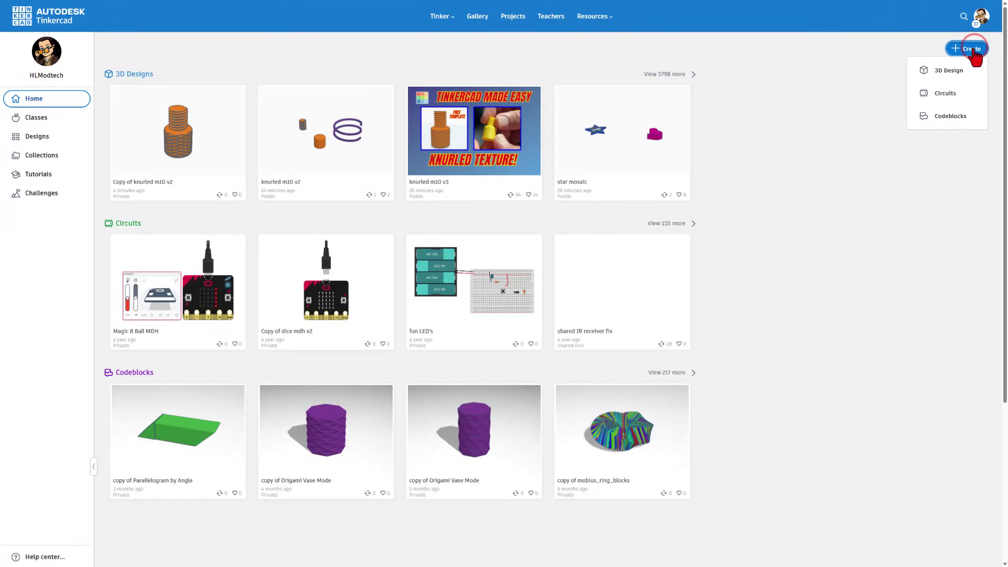
left_click(955, 71)
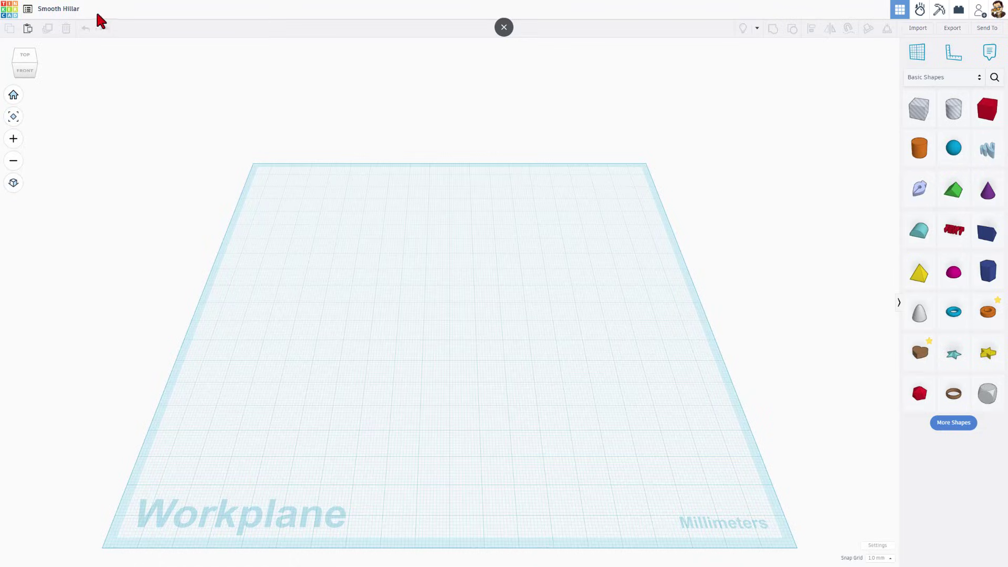
left_click(73, 10)
type("c")
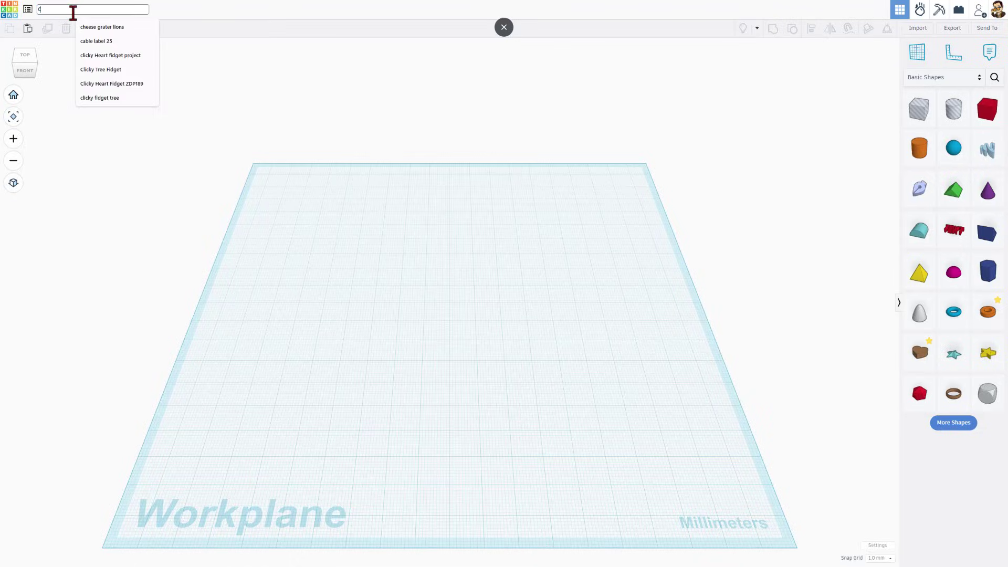
type("oaster")
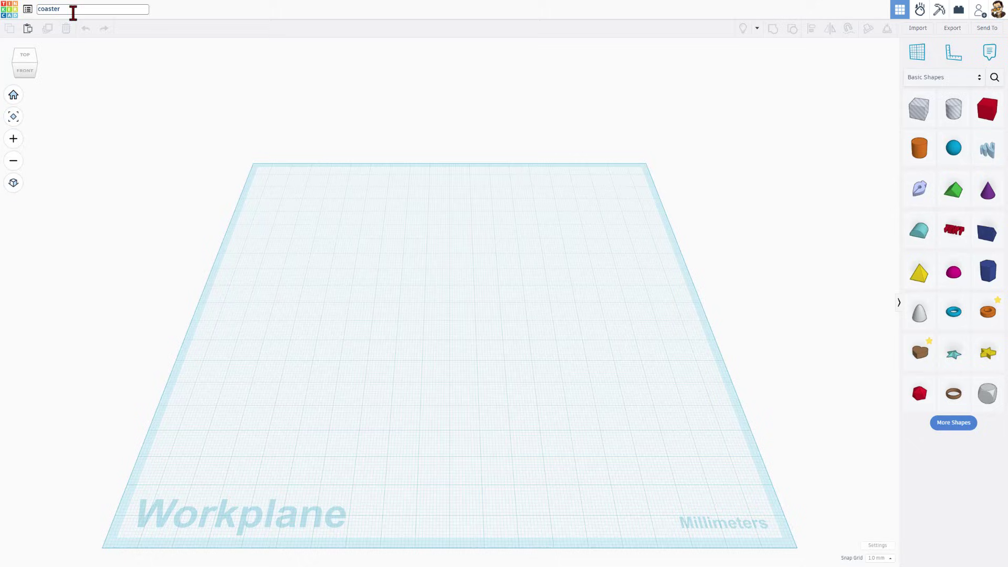
left_click(309, 264)
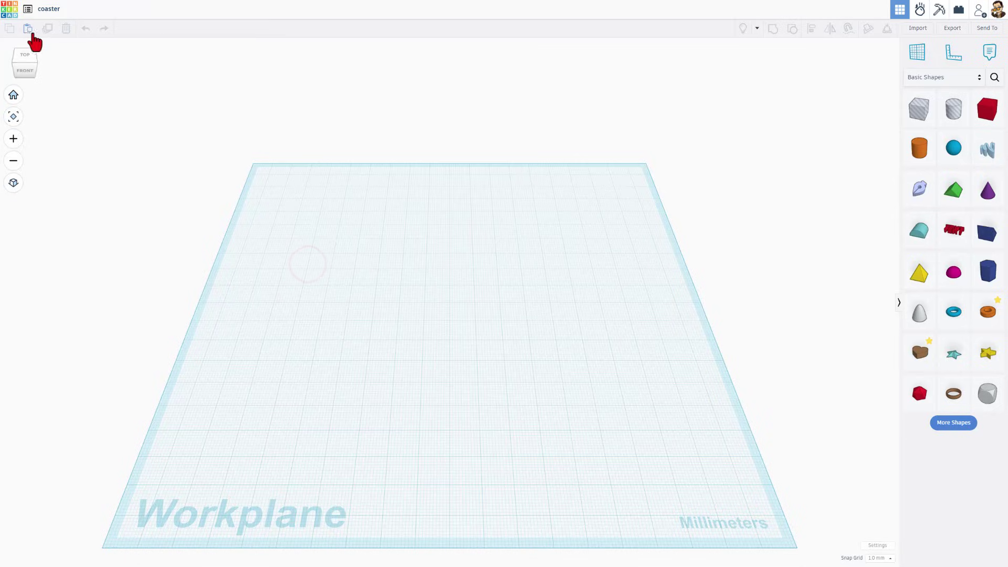
- Return to the dashboard and reopen the coaster design for editing
left_click(12, 16)
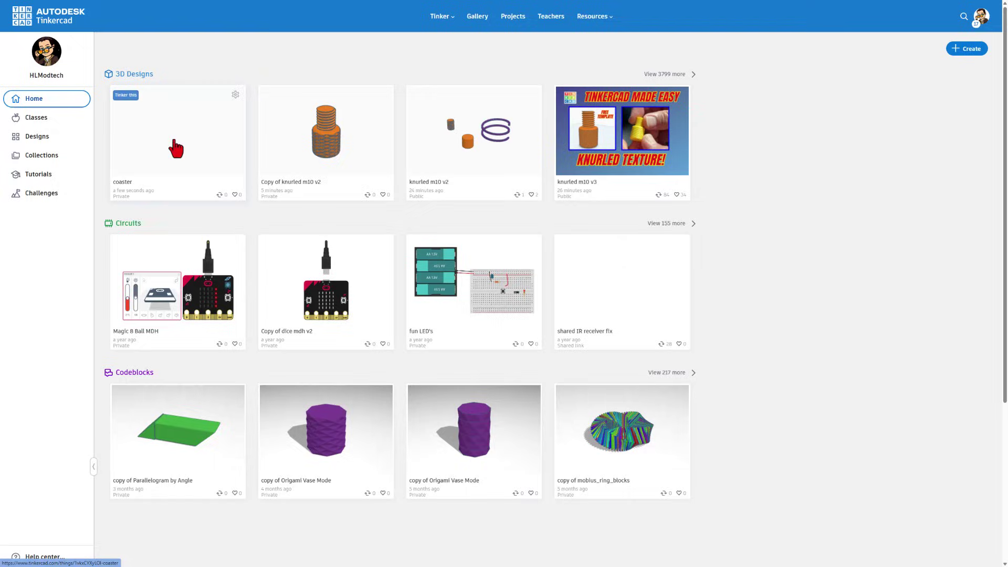
left_click(126, 95)
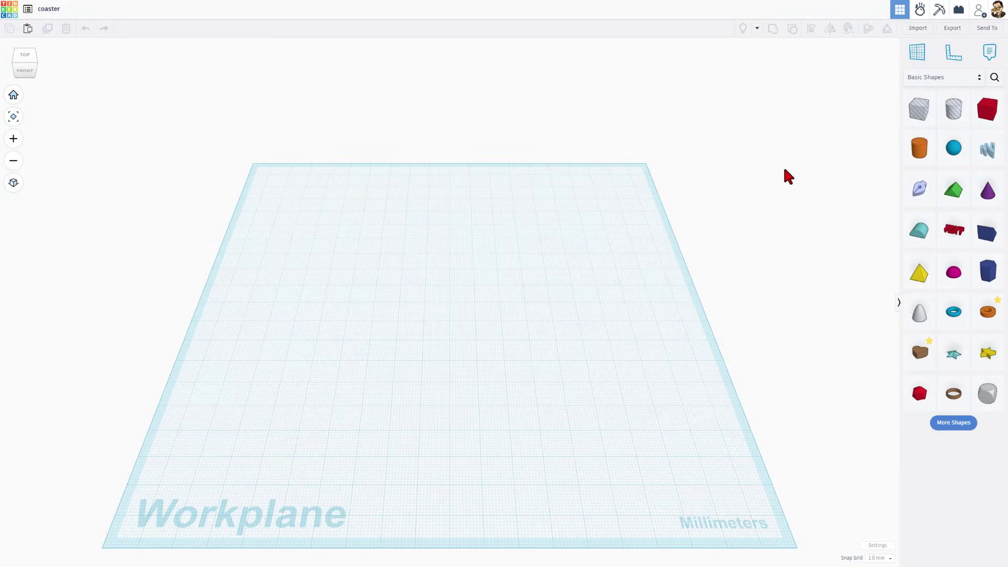
- Place a cylinder on the workplane and scale it proportionally to 100 mm wide and 100 mm long
left_click_drag(899, 155, 562, 378)
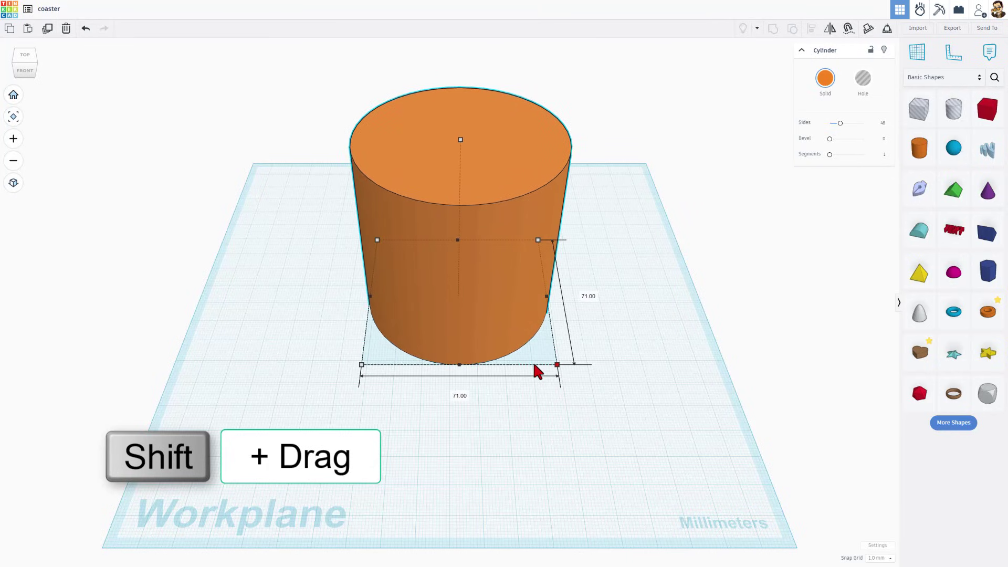
left_click(460, 395)
type("100")
key("Return")
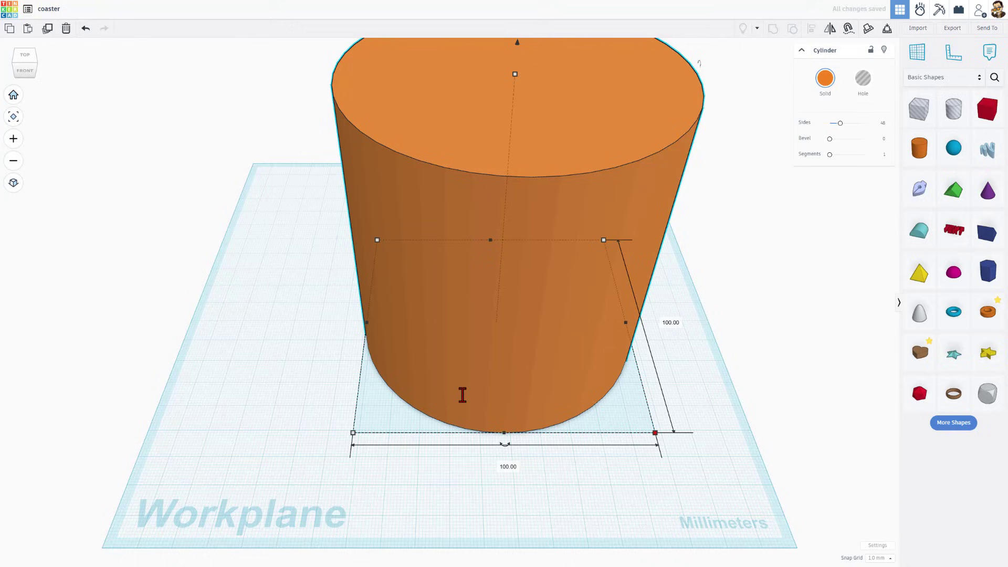
- Set the cylinder's height to 3 mm
left_click(514, 75)
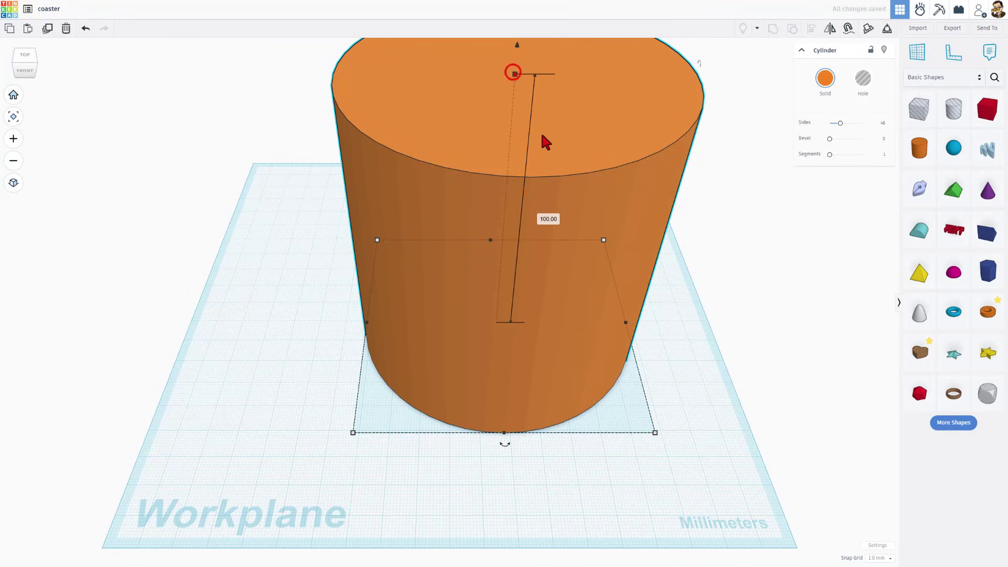
left_click(545, 223)
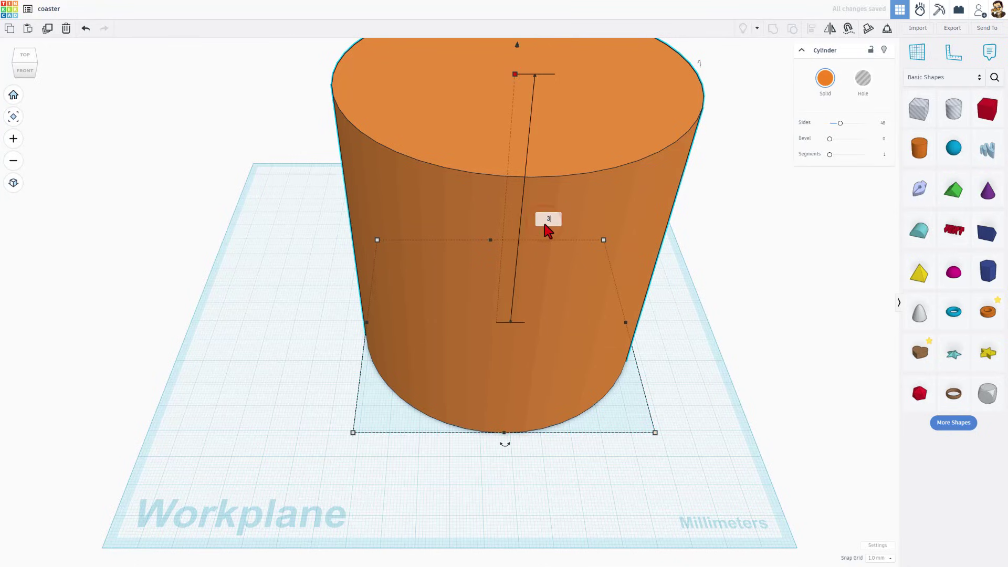
type("3")
key("Return")
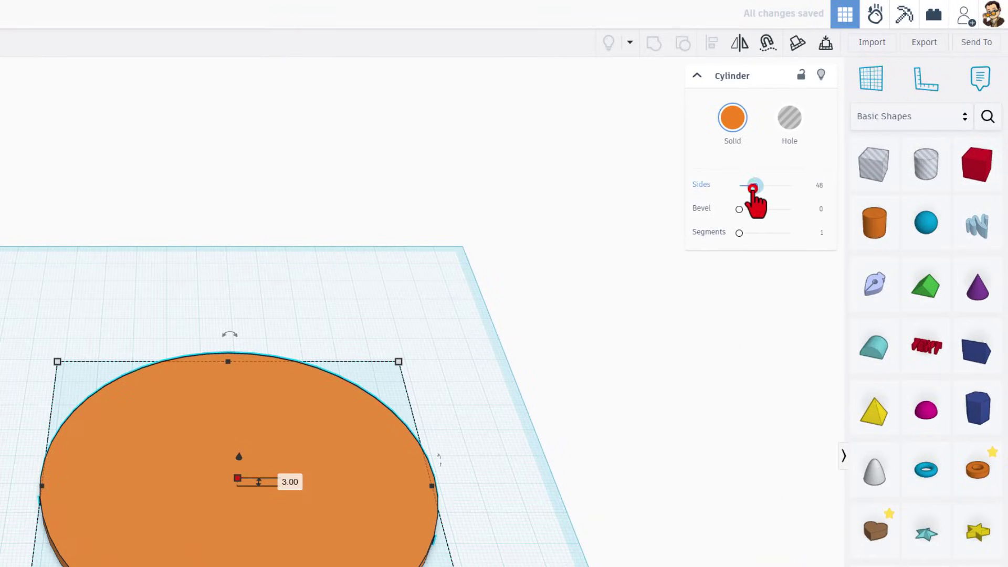
- Set the cylinder's sides to 128 and move the disc to the middle of the workplane
left_click_drag(754, 188, 818, 198)
left_click(598, 425)
left_click(294, 547)
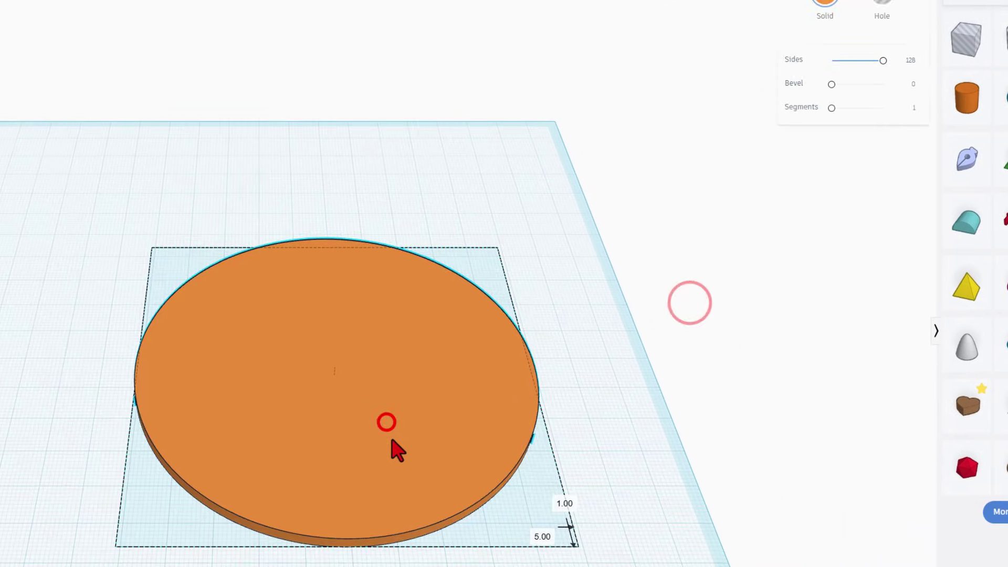
left_click_drag(392, 441, 313, 385)
left_click(702, 163)
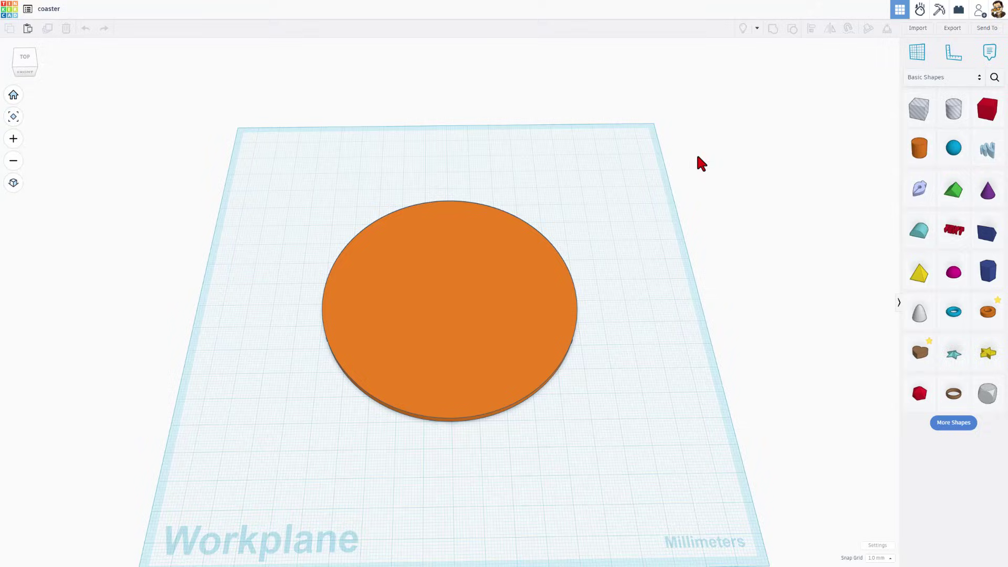
- Import Datsun - SVG.svg from Downloads, centred on the art, with its length set to 90
left_click(919, 30)
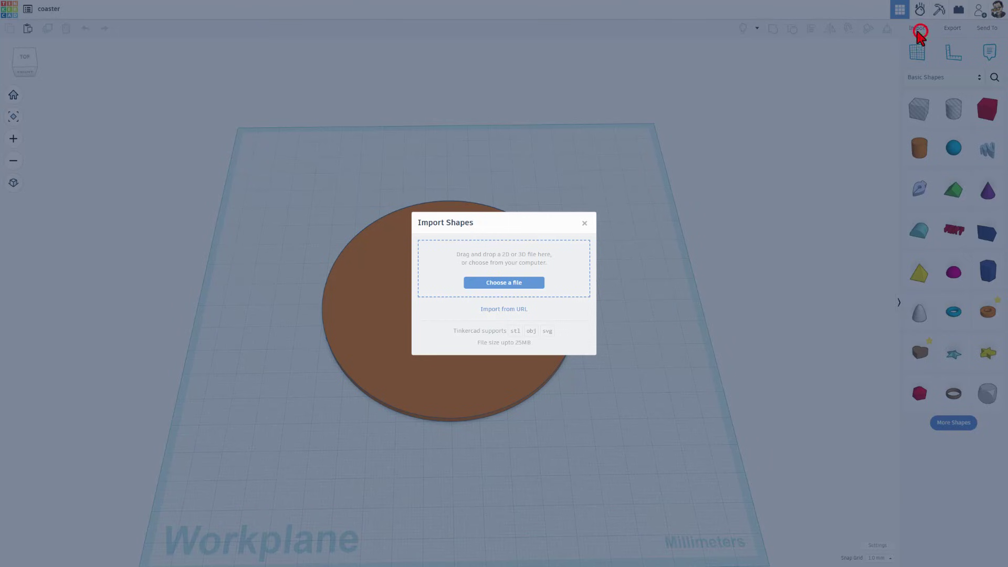
left_click(489, 284)
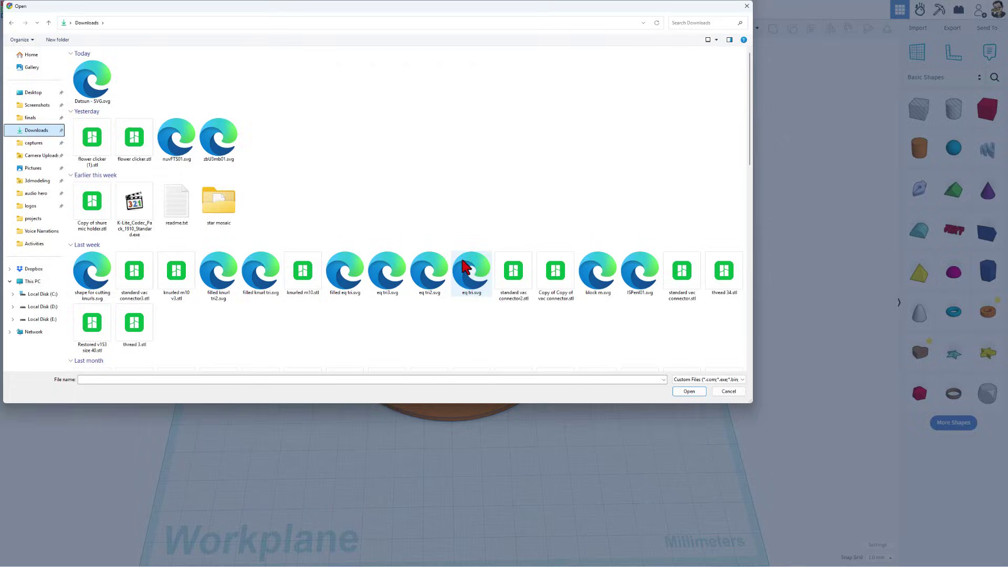
double_click(92, 82)
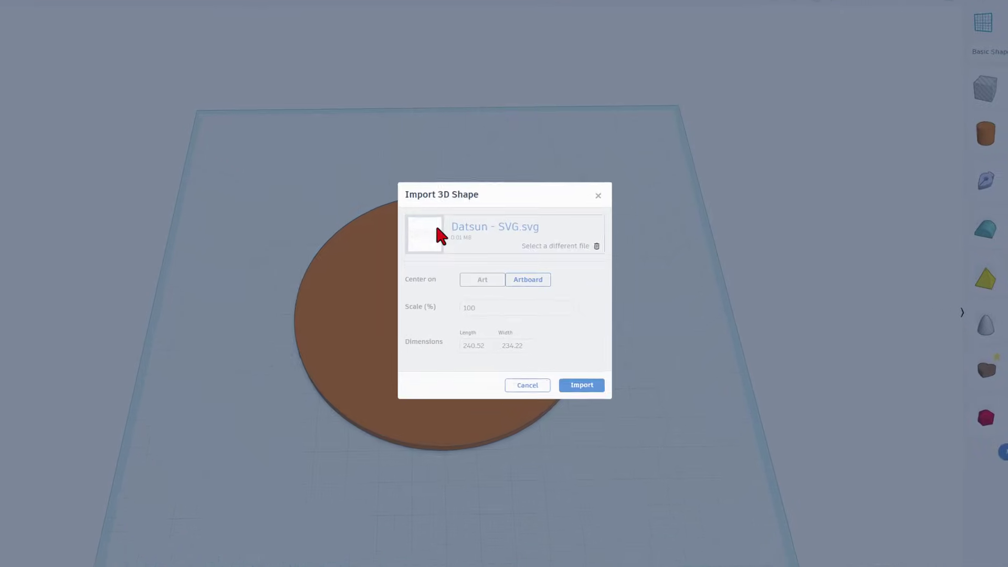
left_click(476, 278)
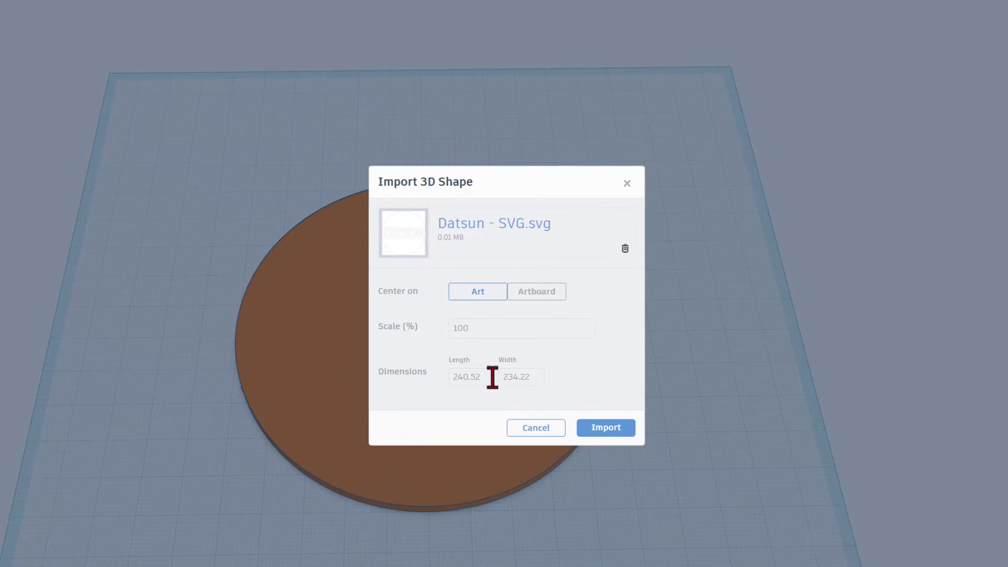
left_click_drag(492, 377, 450, 377)
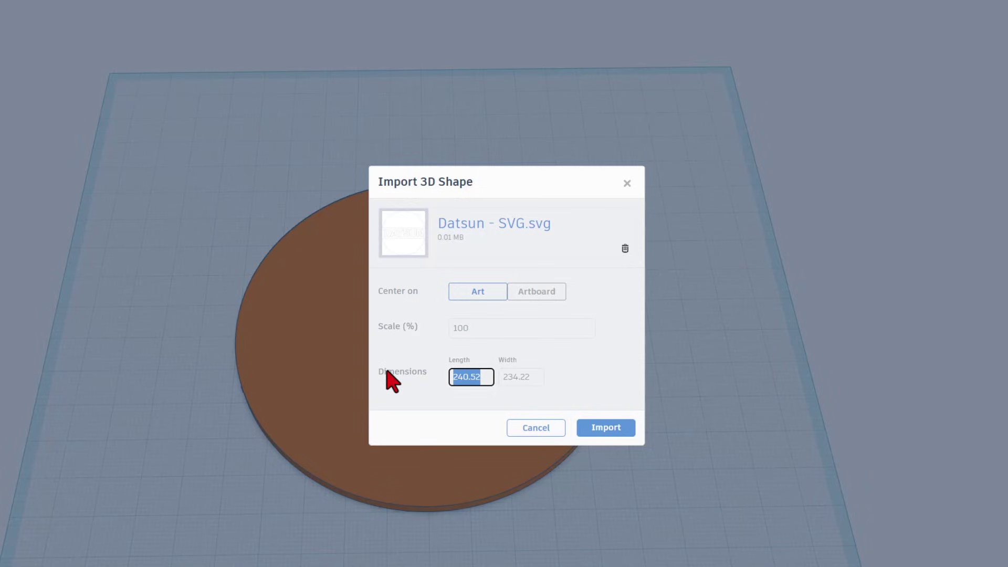
type("90")
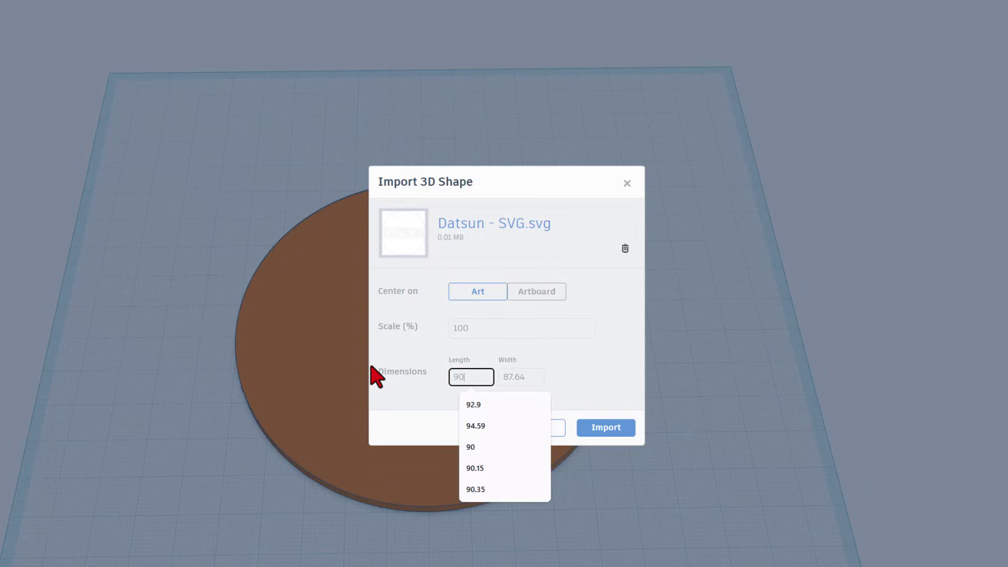
left_click(597, 429)
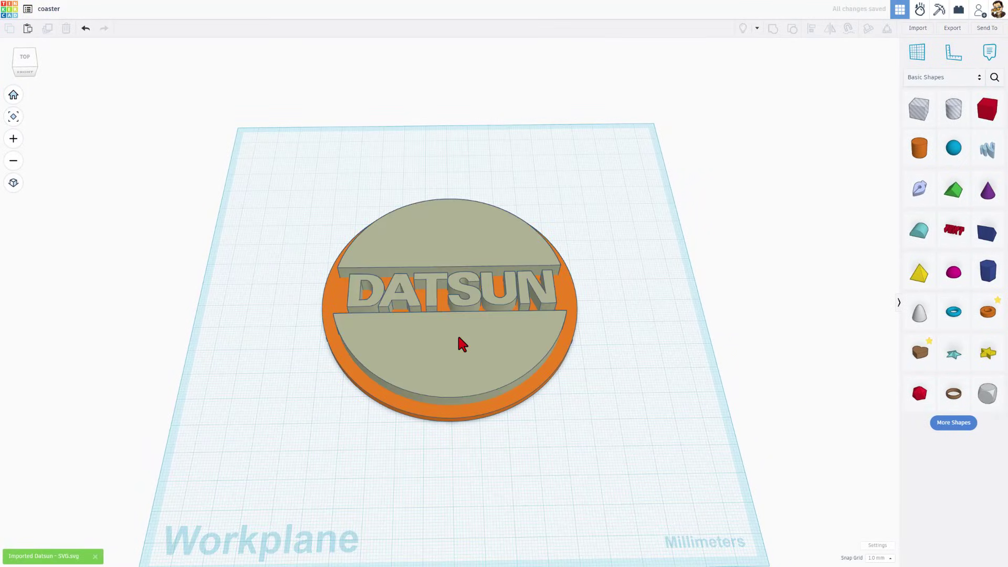
- Change the cylinder's solid colour to the white preset
right_click_drag(462, 344, 348, 336)
left_click(344, 336)
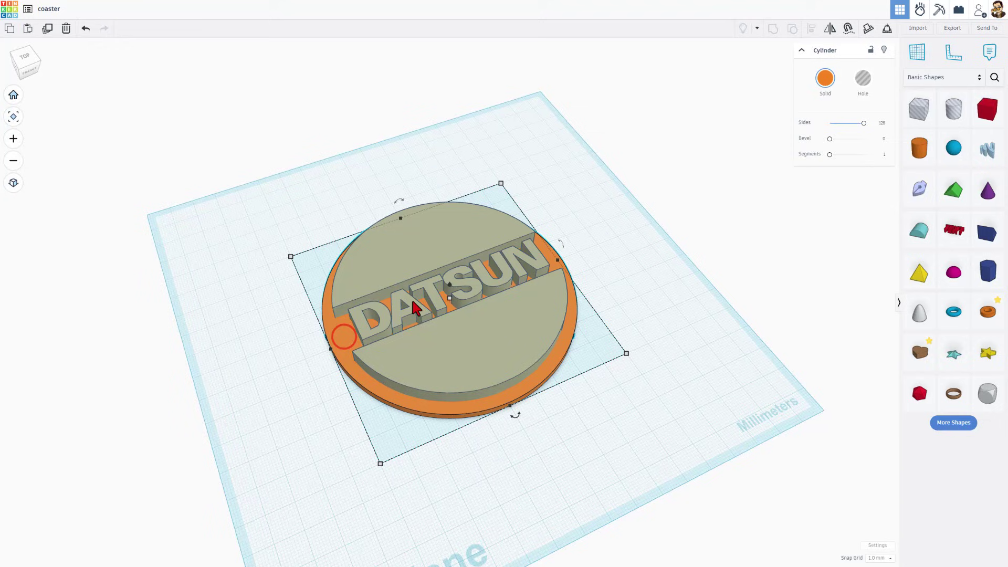
right_click_drag(461, 334, 440, 246)
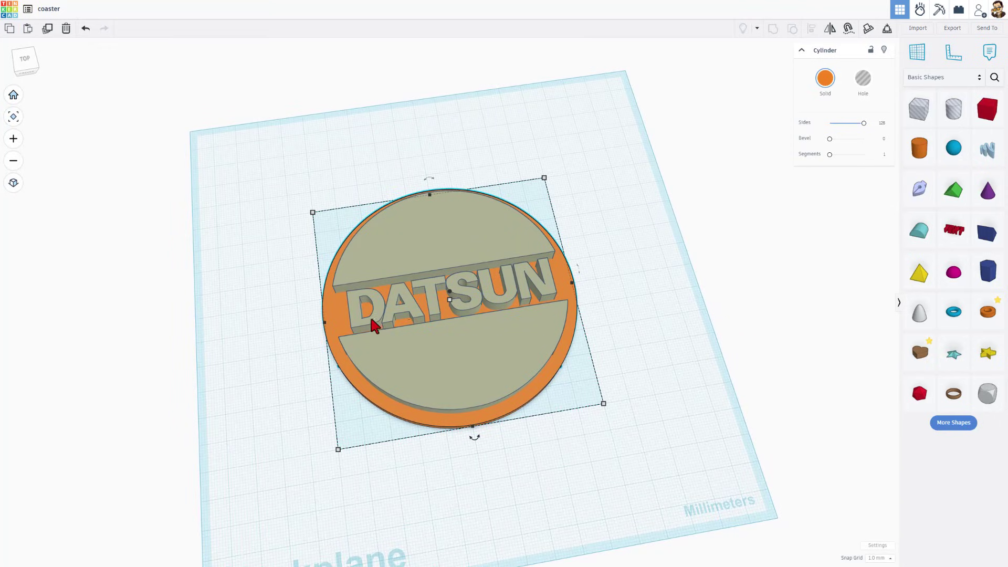
left_click(825, 79)
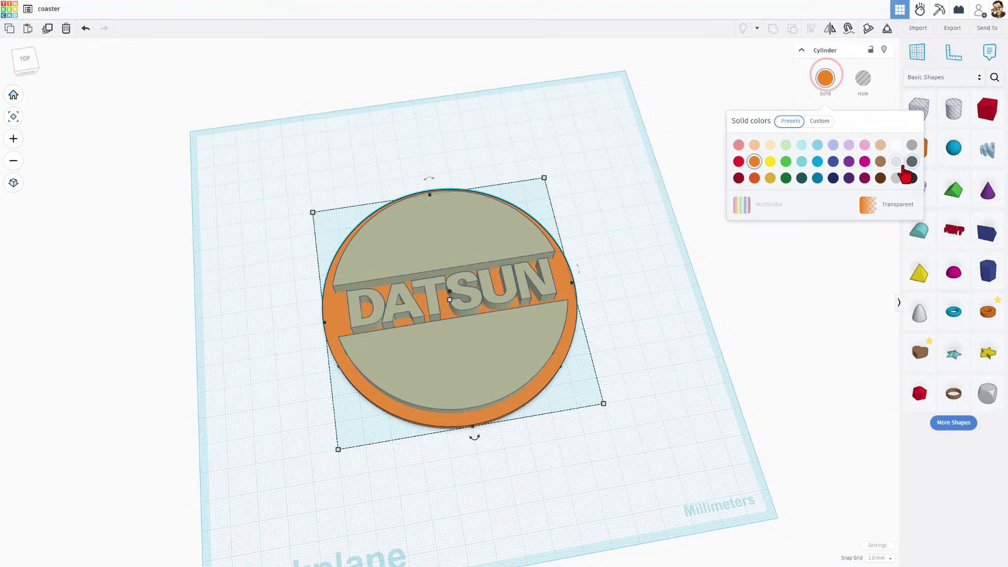
left_click(898, 146)
left_click(656, 217)
- Place a Sketch shape on the workplane beside the coaster and finish the sketch without drawing anything
right_click_drag(514, 228, 572, 360)
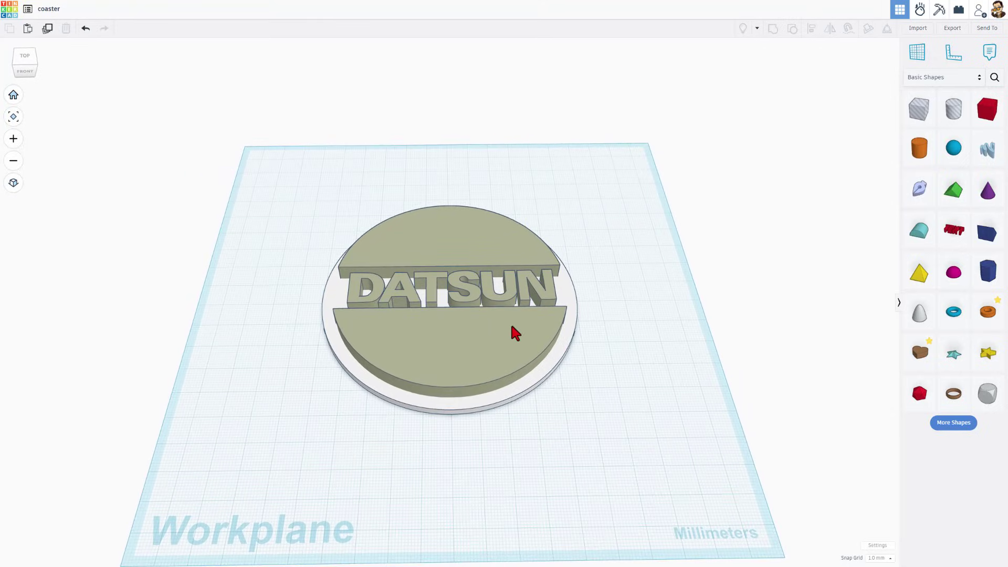
right_click_drag(511, 329, 504, 361)
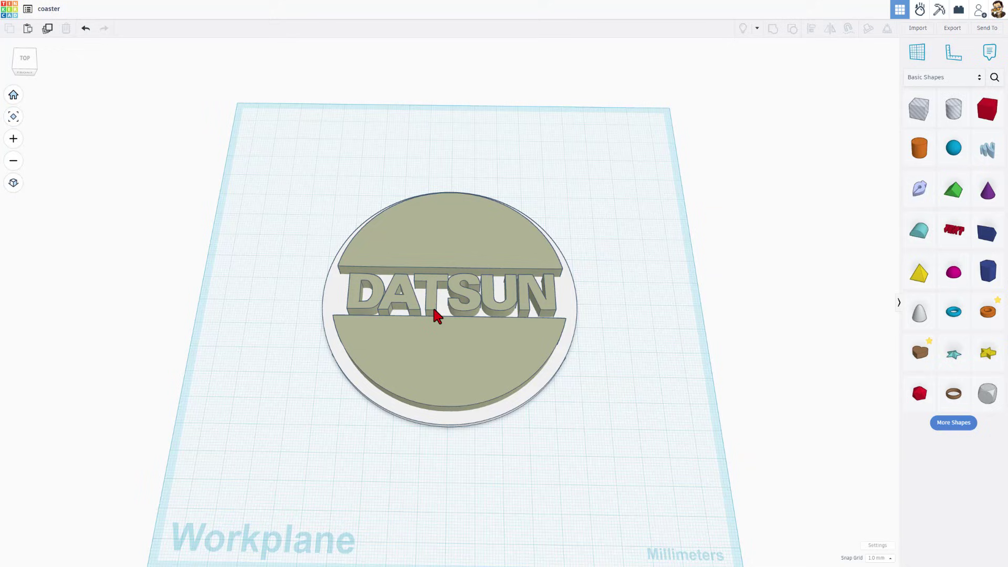
mouse_move(446, 238)
right_mouse_down()
mouse_move(426, 257)
mouse_move(408, 243)
mouse_move(450, 363)
right_mouse_up()
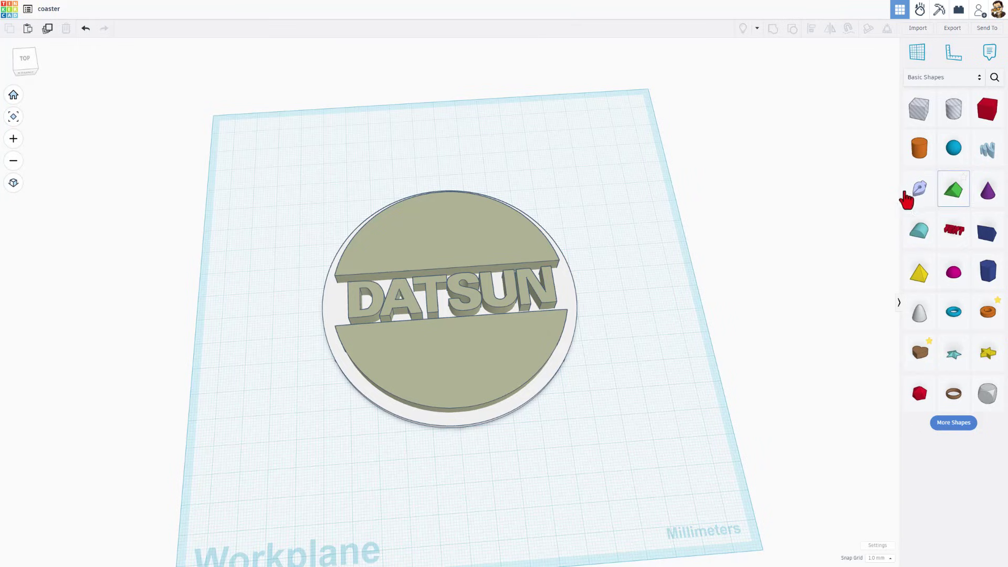
left_click_drag(909, 201, 623, 293)
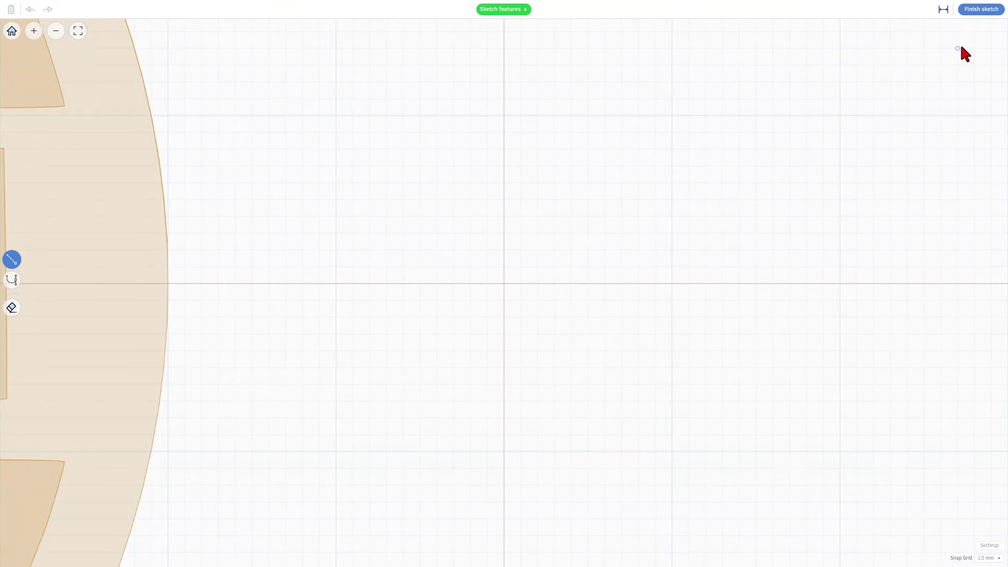
left_click(976, 10)
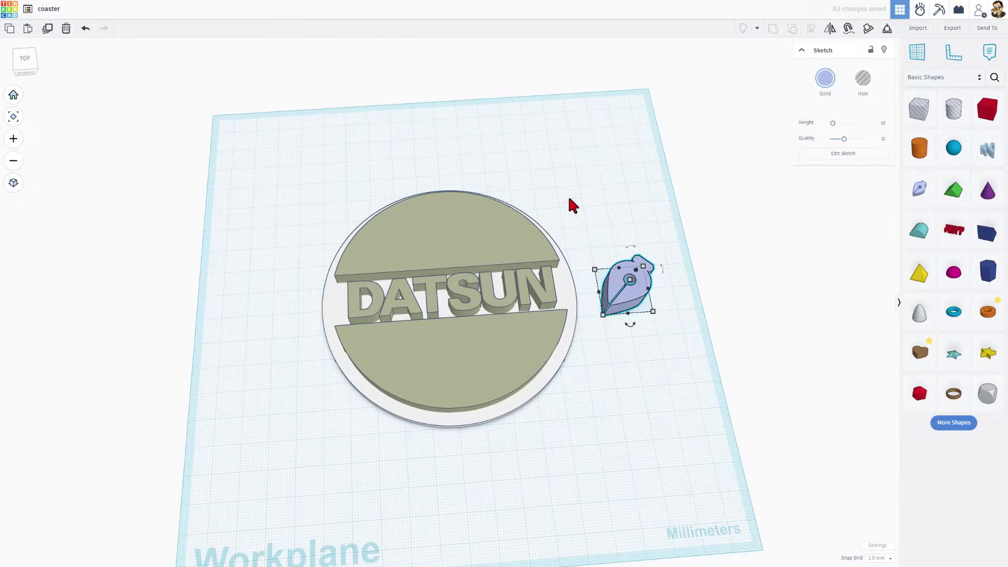
- Align the disc, emblem and sketch shape using the DATSUN emblem as anchor, centring the sketch shape on it
left_click(599, 182)
mouse_move(662, 196)
left_mouse_down()
mouse_move(261, 378)
mouse_move(263, 355)
left_mouse_up()
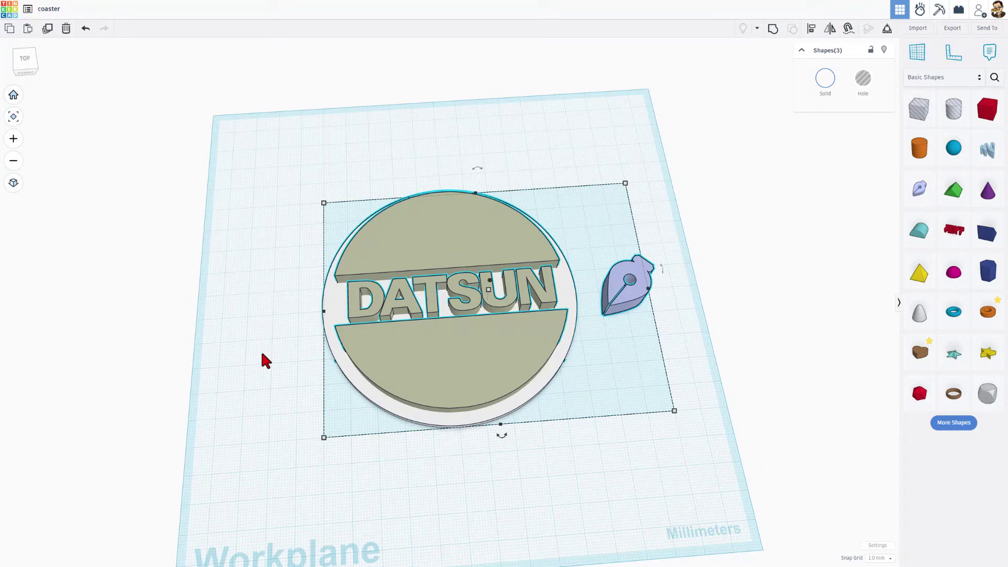
key("l")
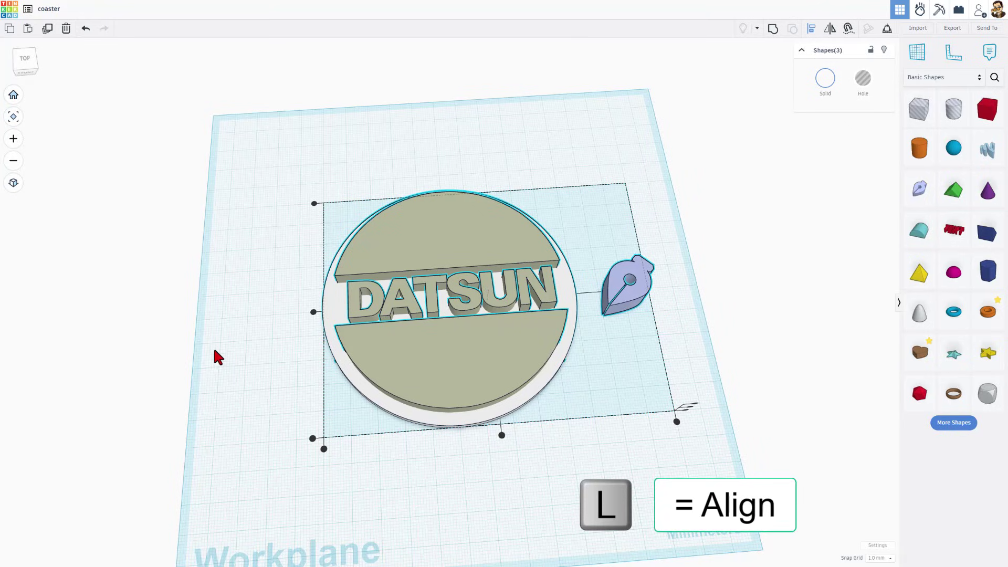
left_click(440, 357)
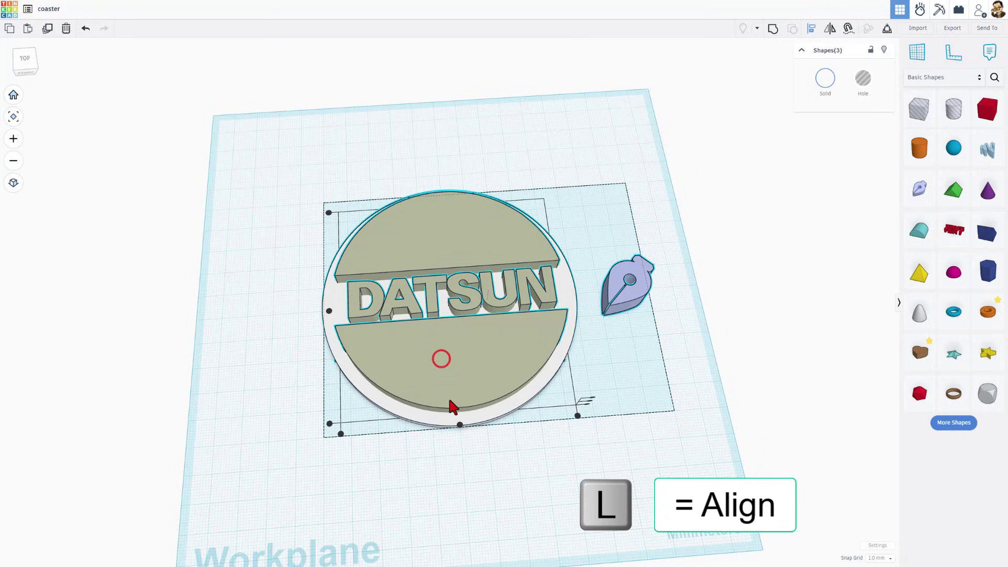
left_click(460, 425)
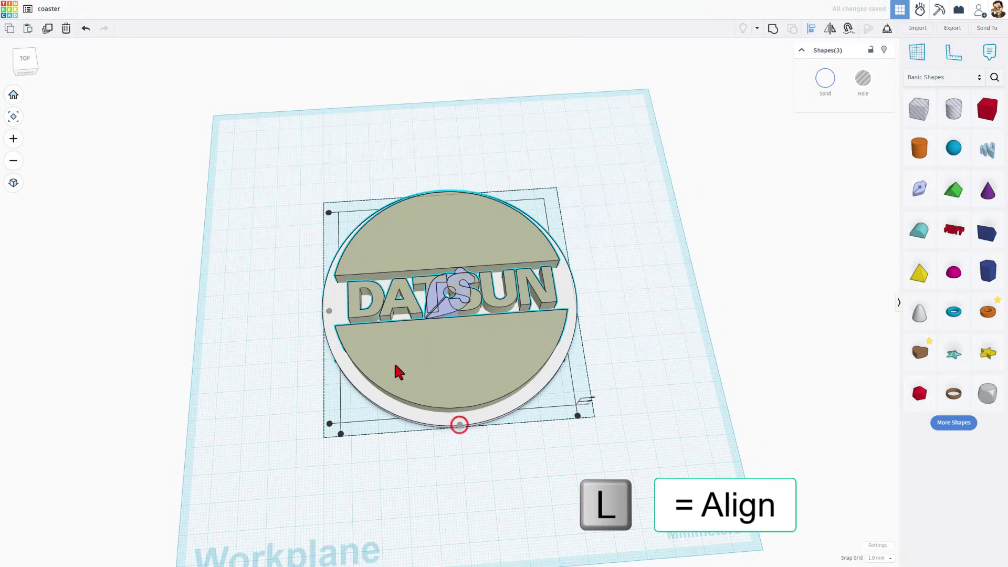
- Centre the disc, emblem and sketch shape along the remaining horizontal axis and open the sketch shape for editing
left_click(329, 311)
left_click(691, 300)
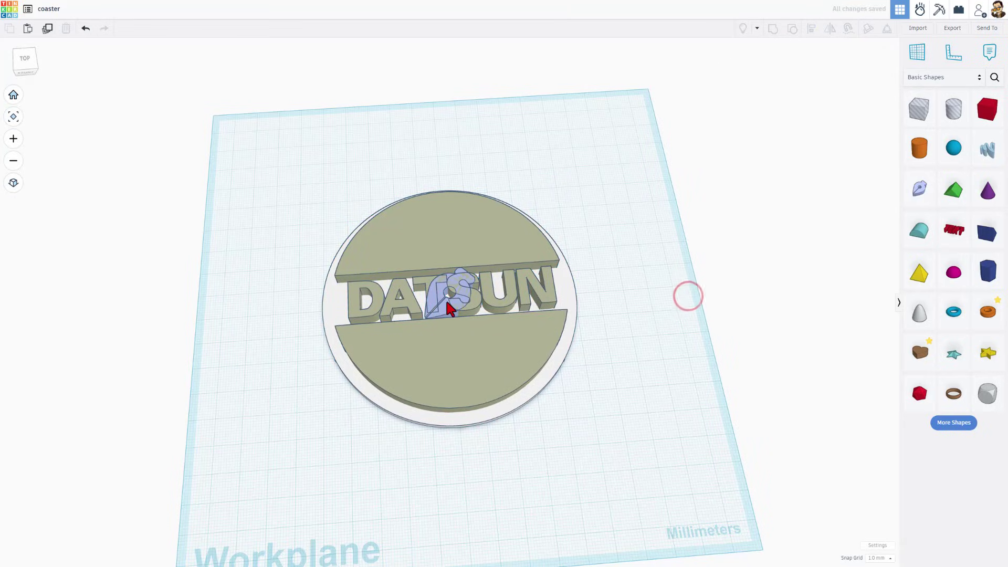
left_click(448, 305)
double_click(448, 306)
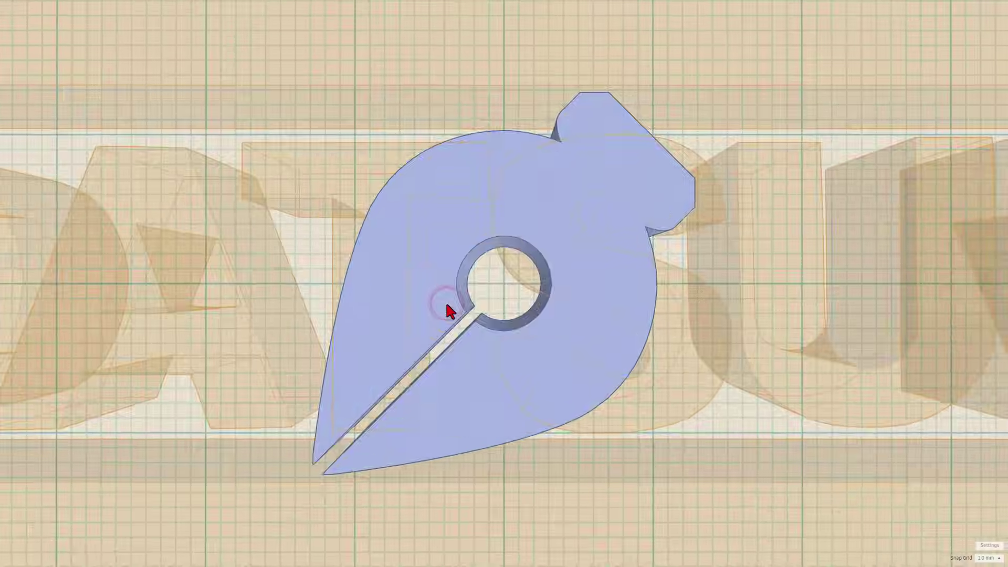
- Sketch an 88 mm horizontal line between the two lower corners of the emblem's upper half-disc
scroll(456, 287, "down", 4)
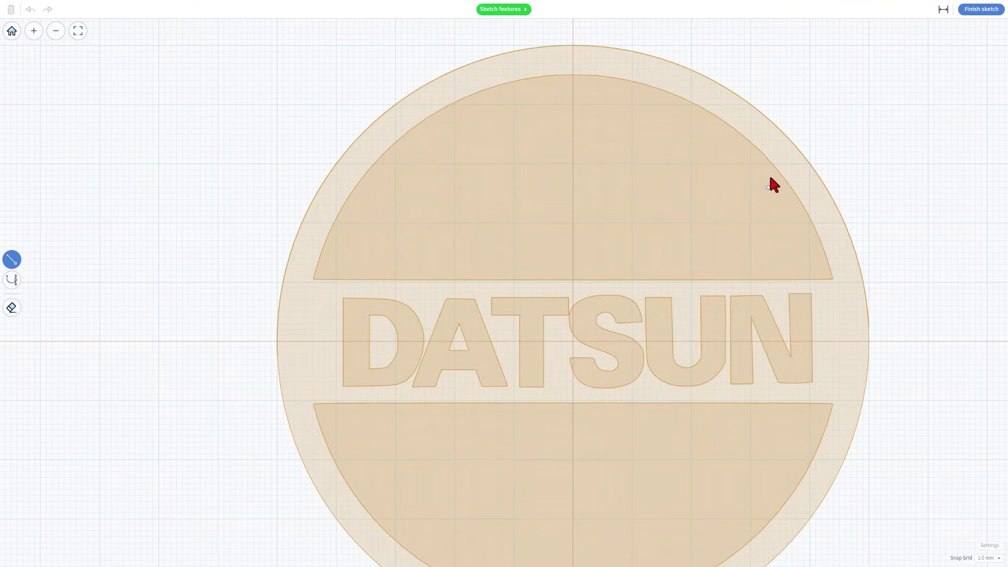
scroll(315, 274, "up", 5)
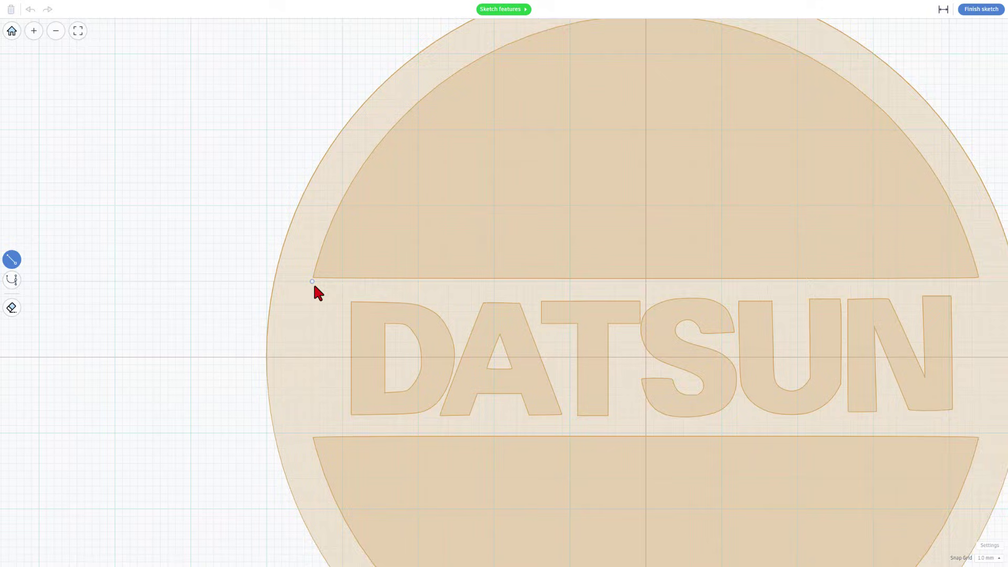
scroll(312, 281, "down", 1)
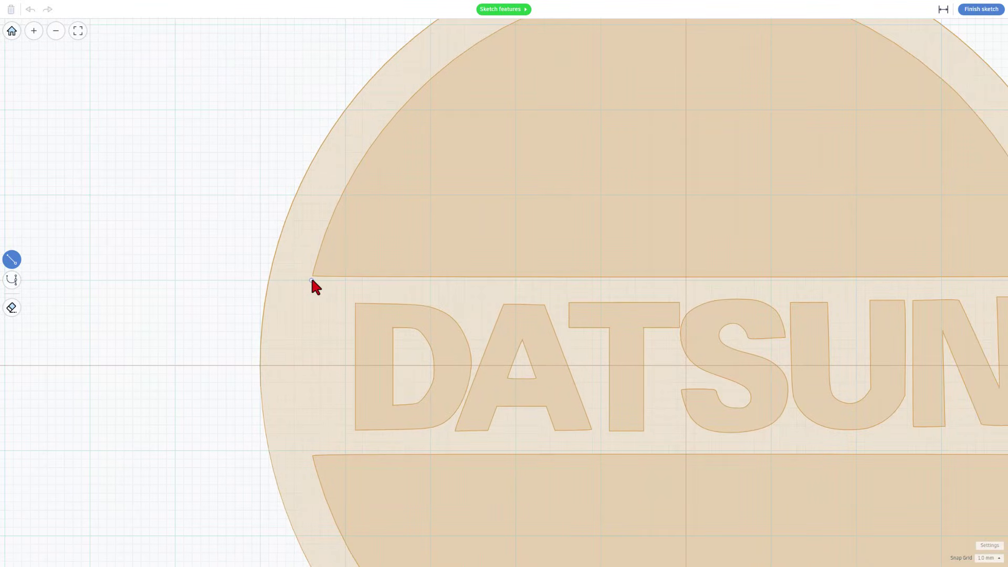
left_click(312, 280)
scroll(526, 304, "down", 3)
scroll(756, 321, "up", 2)
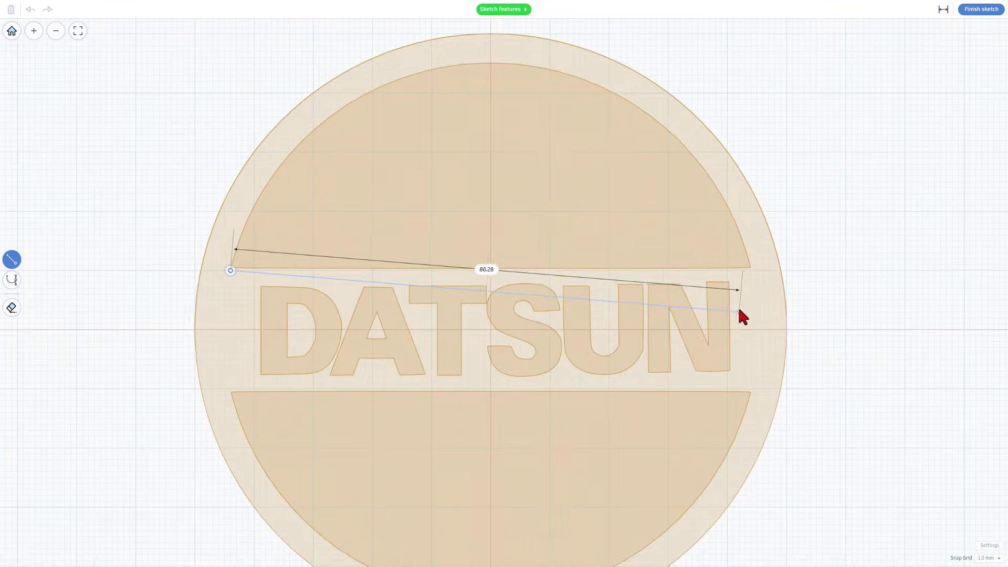
scroll(739, 311, "up", 3)
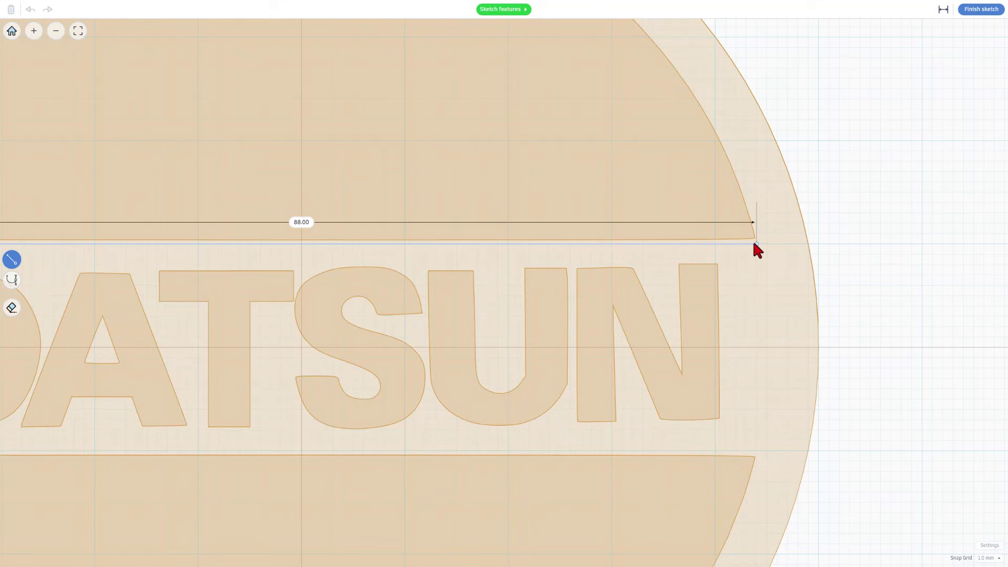
left_click(754, 243)
scroll(754, 246, "down", 4)
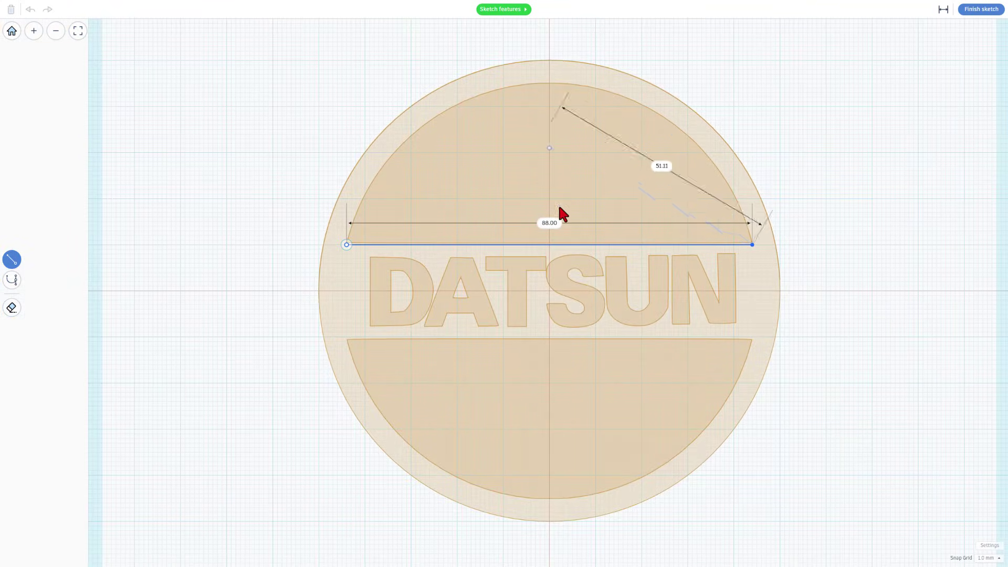
- Trace the upper half's arc with a Bezier curve through its topmost point, close the profile at the line's start and finish the sketch
key("2")
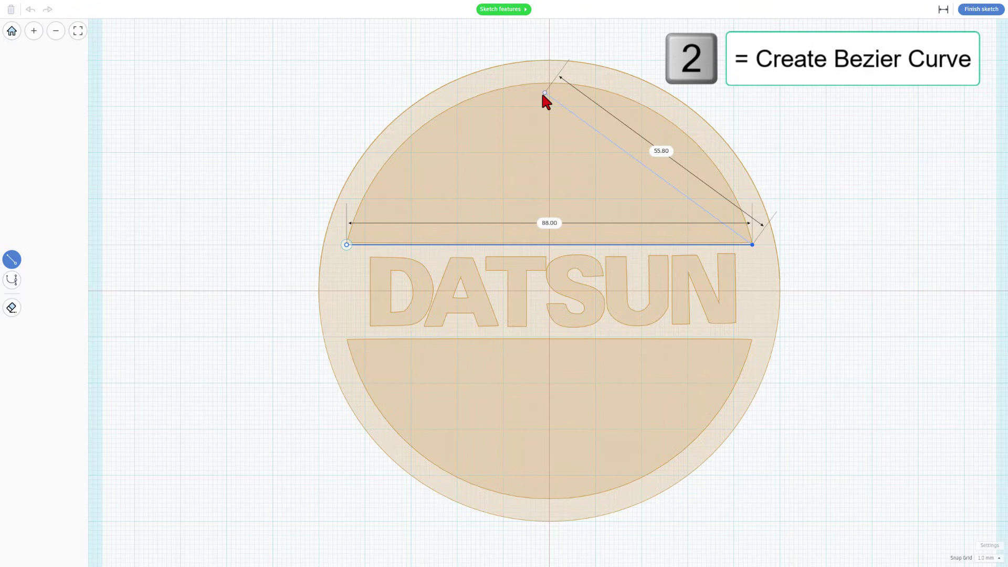
key("2")
left_click(549, 84)
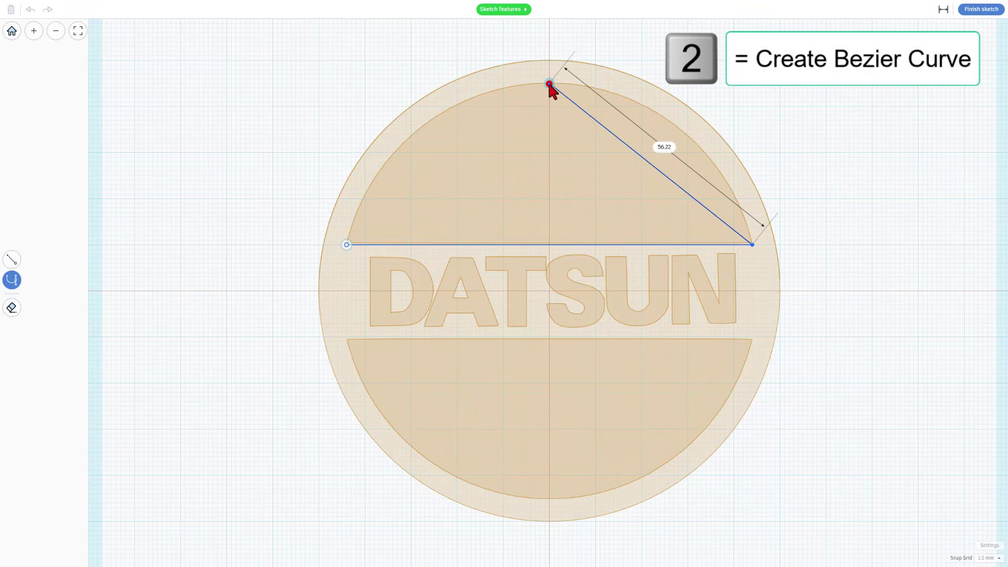
left_click_drag(549, 84, 375, 83)
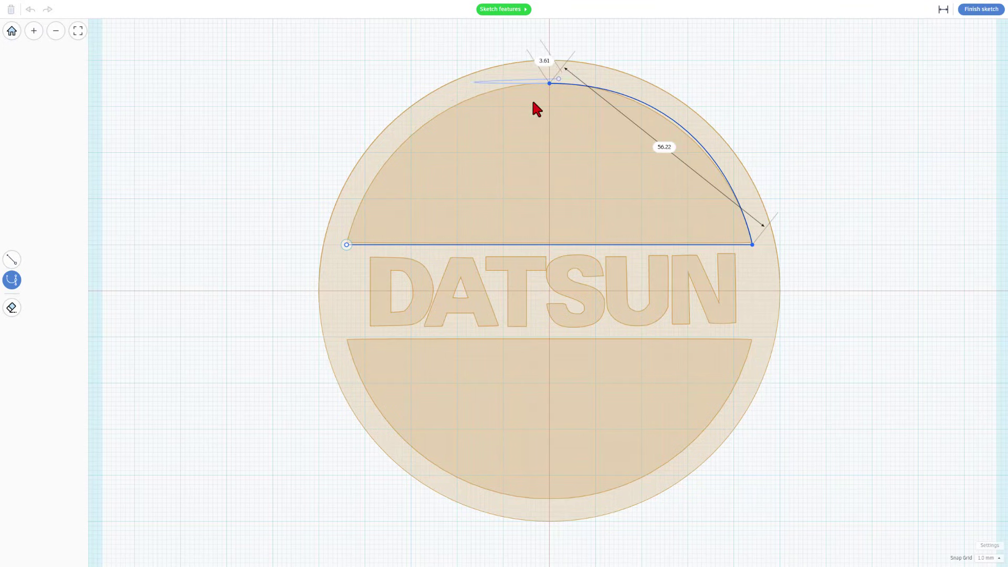
left_click(346, 244)
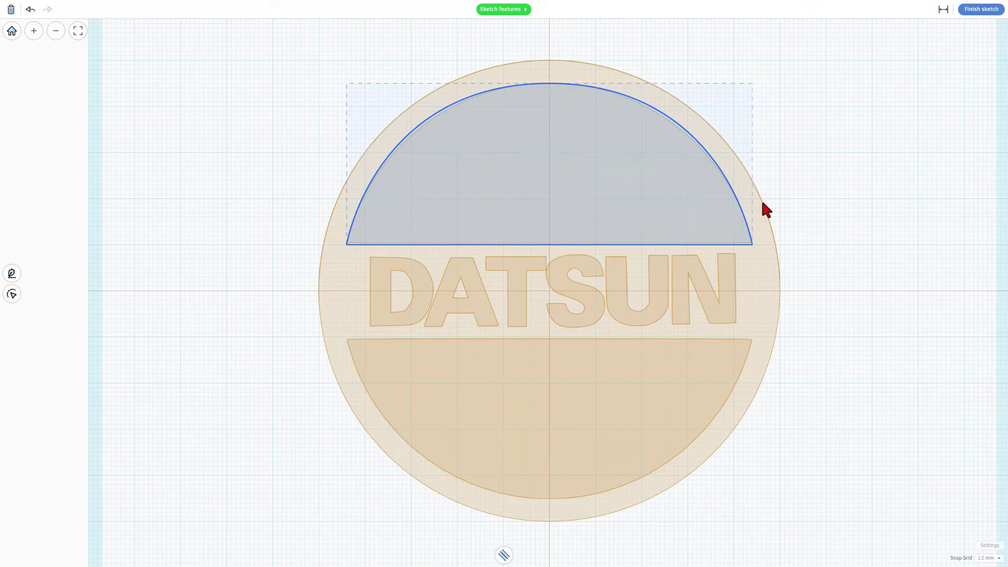
left_click(969, 16)
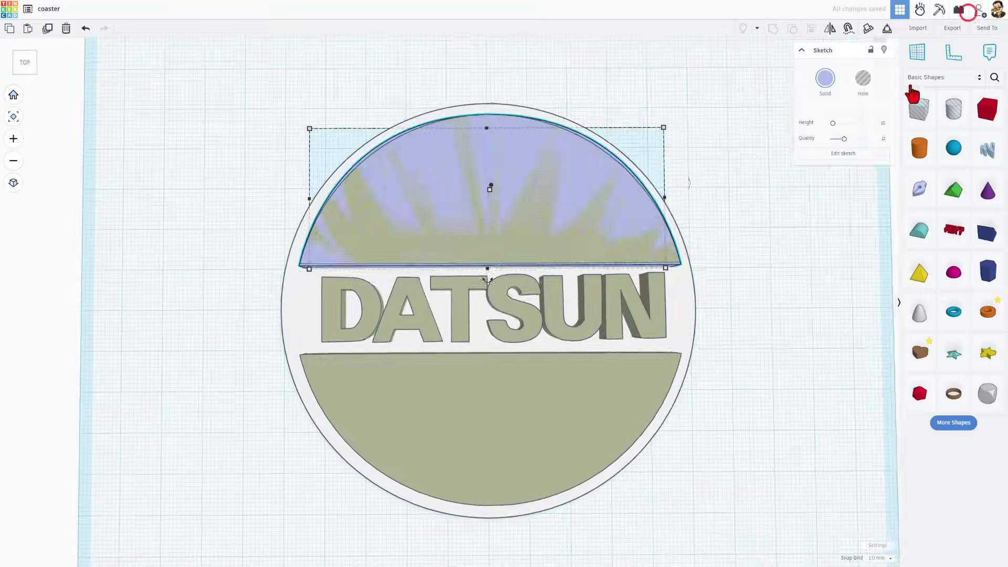
- Duplicate the half-disc sketch and mirror the copy so it covers the emblem's lower half
mouse_move(711, 364)
right_mouse_down()
mouse_move(570, 354)
mouse_move(588, 373)
mouse_move(466, 385)
right_mouse_up()
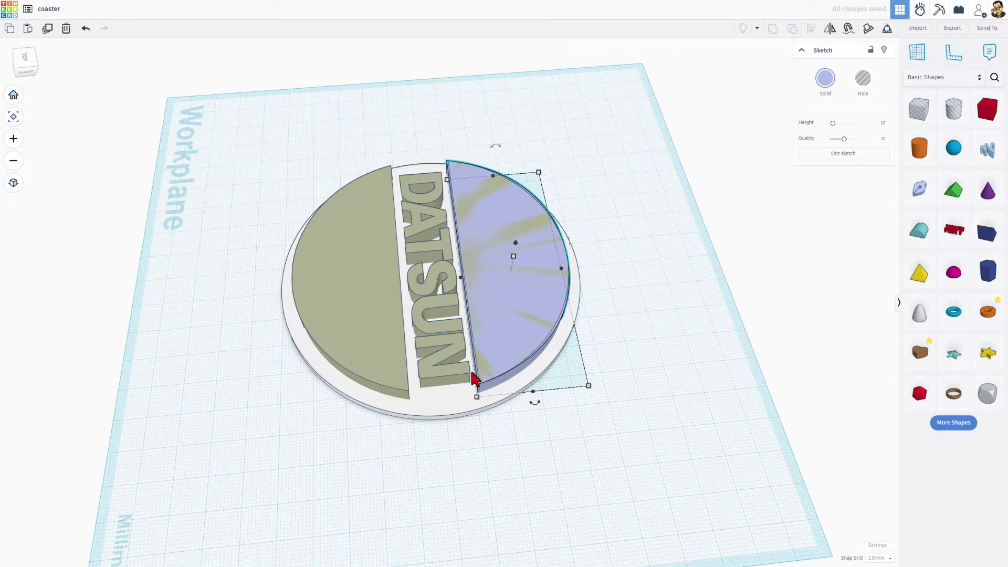
key("ctrl+d")
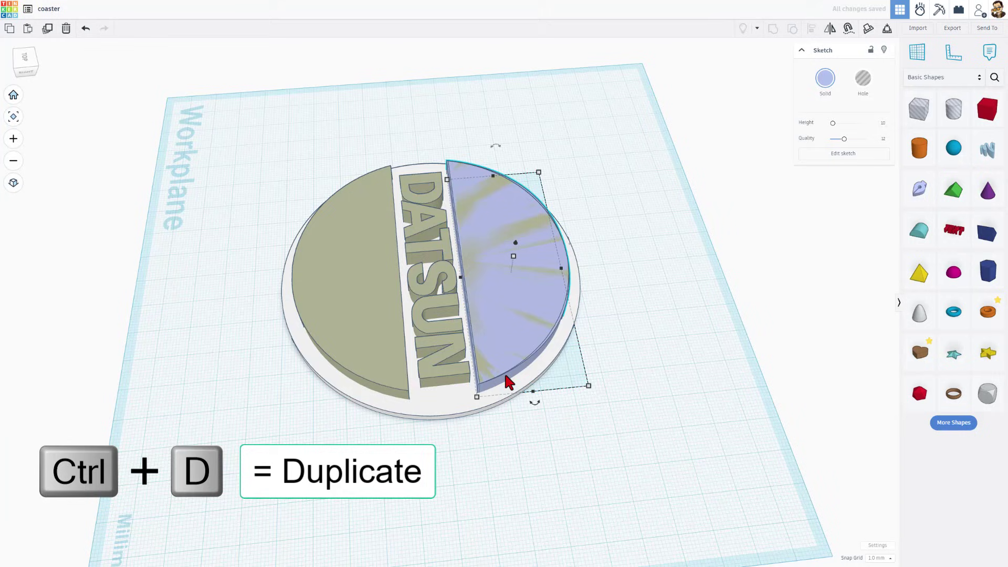
key("shift+Down")
key("shift+Down")
key("shift+Down")
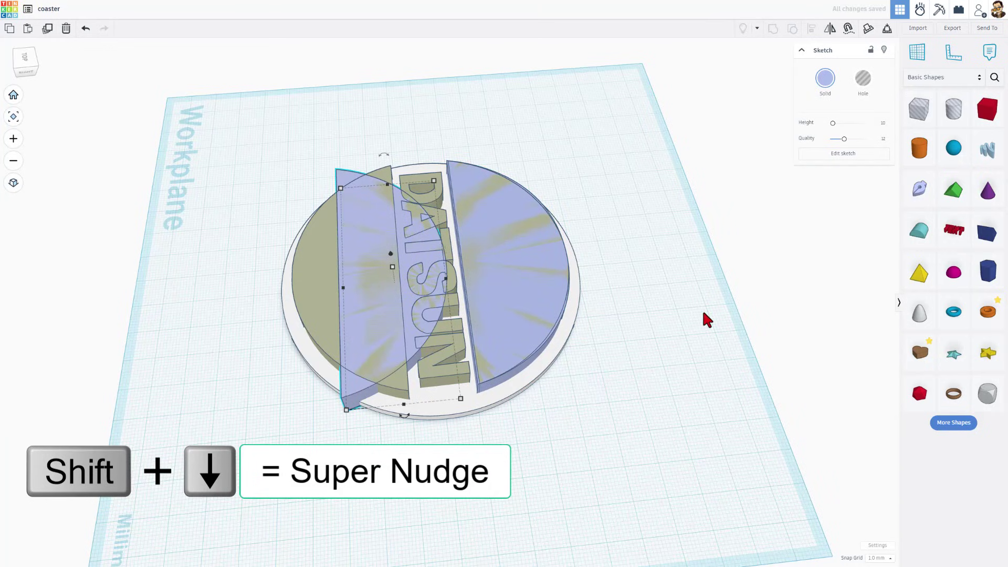
left_click(829, 29)
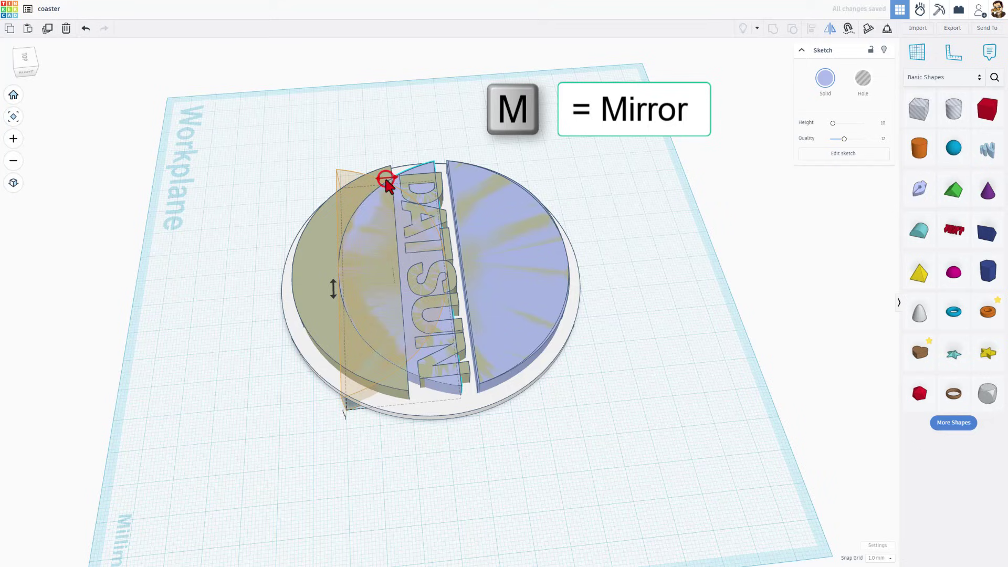
left_click(387, 179)
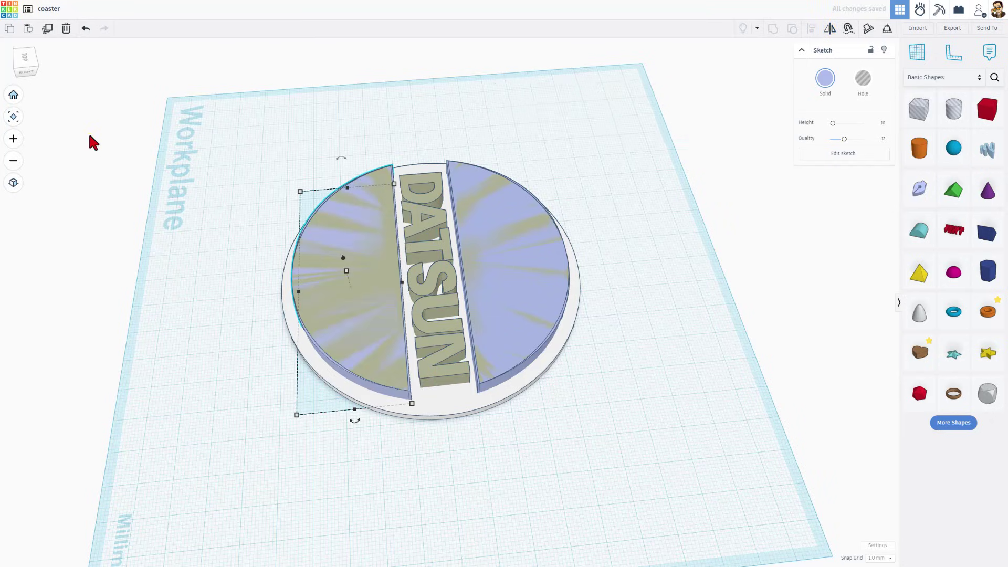
- Set the snap grid to 0.1 mm for finer positioning
right_click_drag(89, 140, 451, 455)
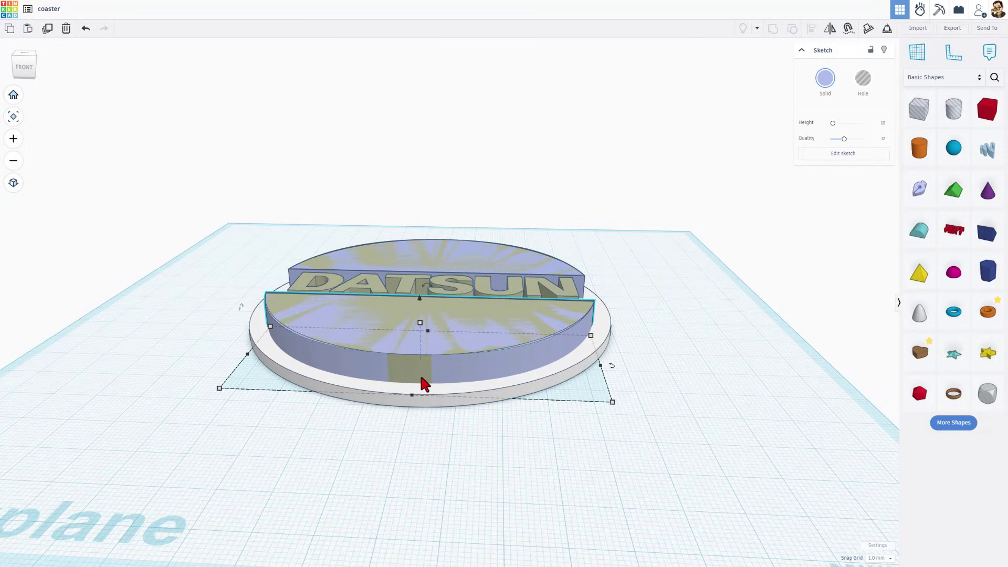
left_click(882, 559)
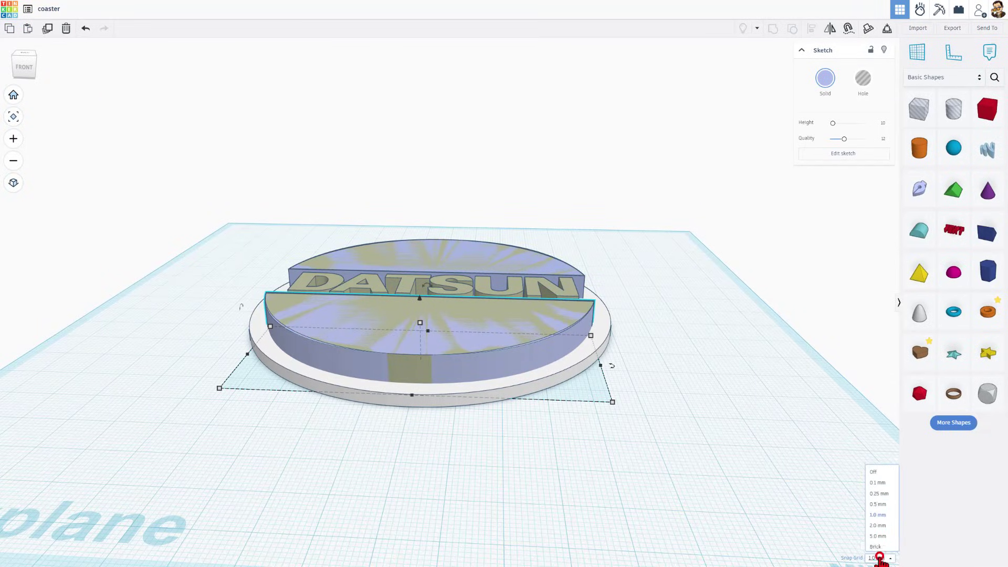
left_click(881, 477)
right_click_drag(733, 423, 754, 475)
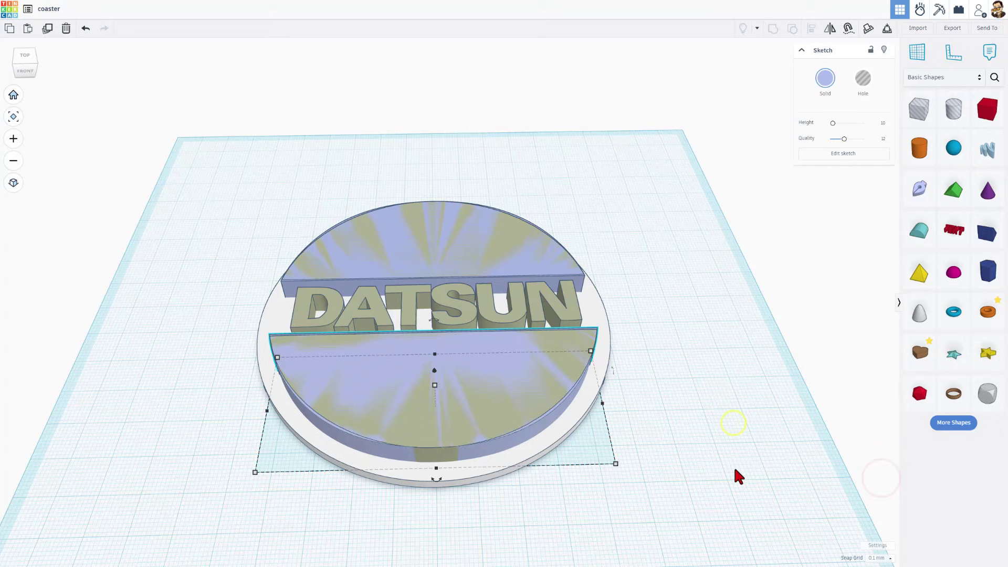
mouse_move(735, 368)
right_mouse_down()
mouse_move(682, 406)
mouse_move(212, 371)
mouse_move(552, 385)
mouse_move(573, 357)
mouse_move(342, 353)
mouse_move(532, 325)
right_mouse_up()
- Hide the imported DATSUN emblem so that only the disc and the two sketched half-discs show
left_click(532, 319)
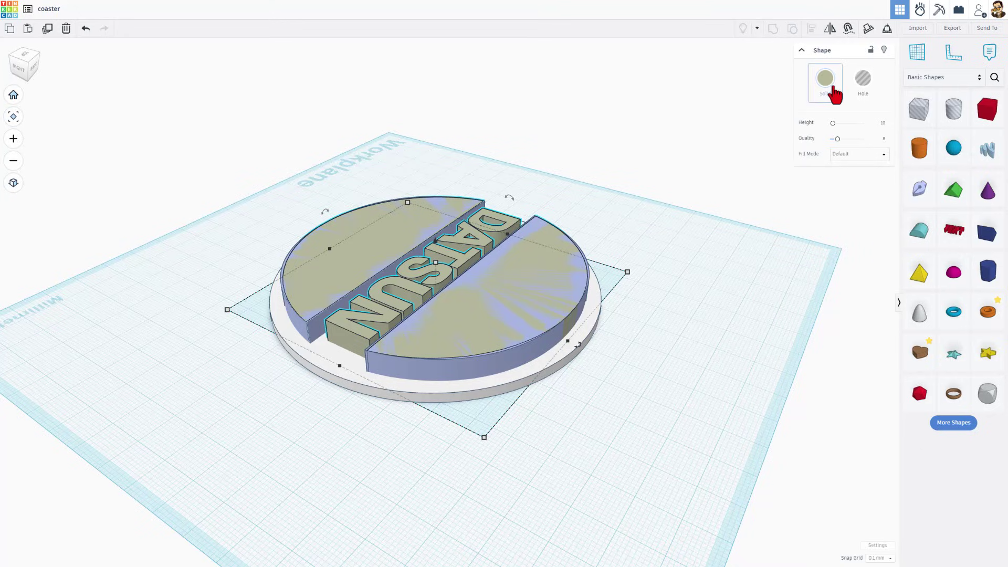
left_click(532, 348)
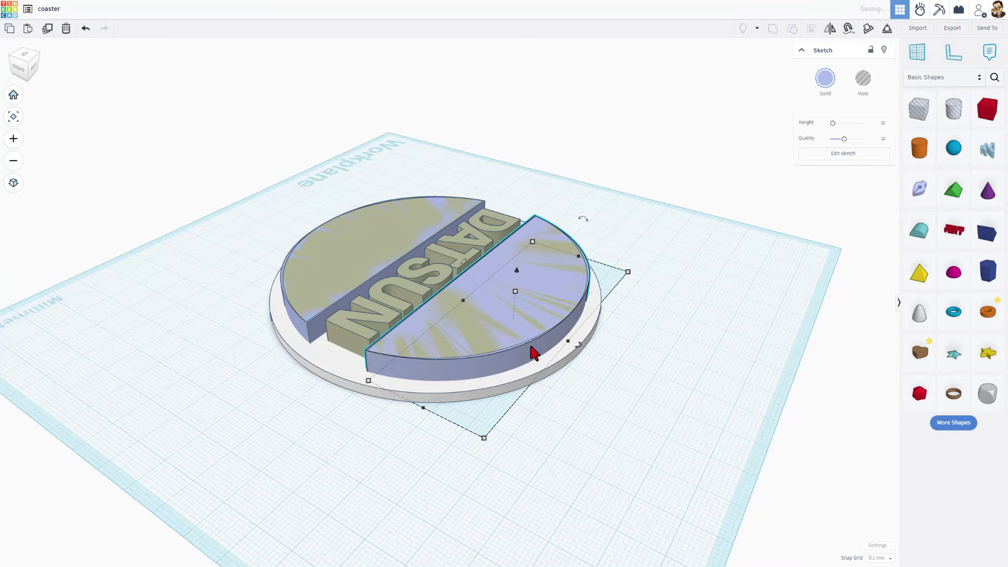
right_click_drag(533, 352, 703, 378)
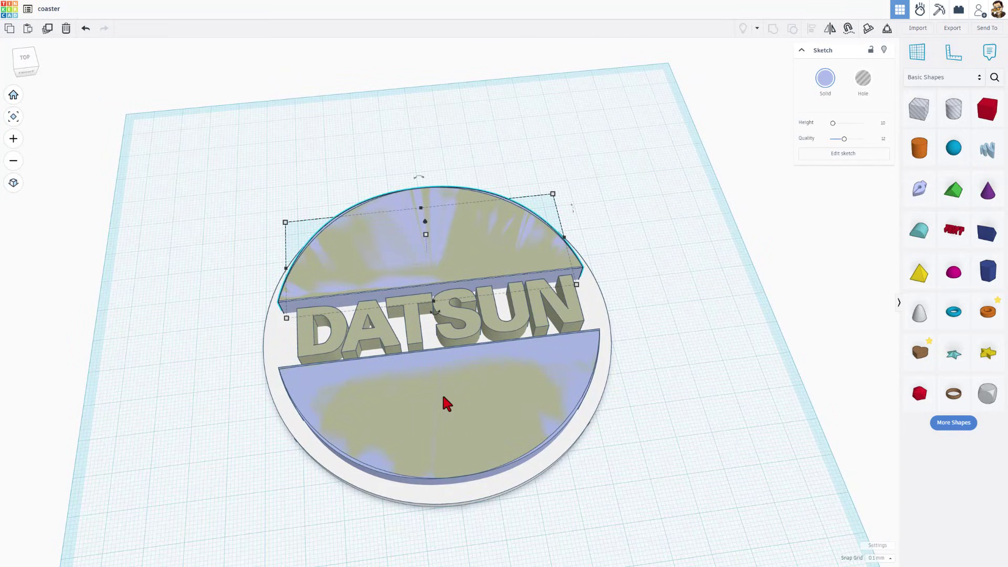
left_click(441, 420)
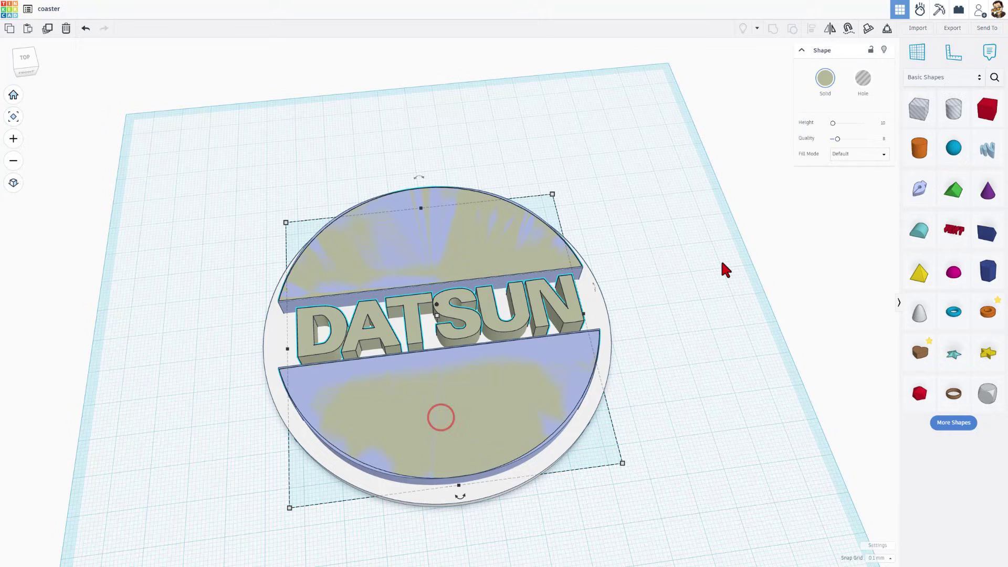
left_click(885, 50)
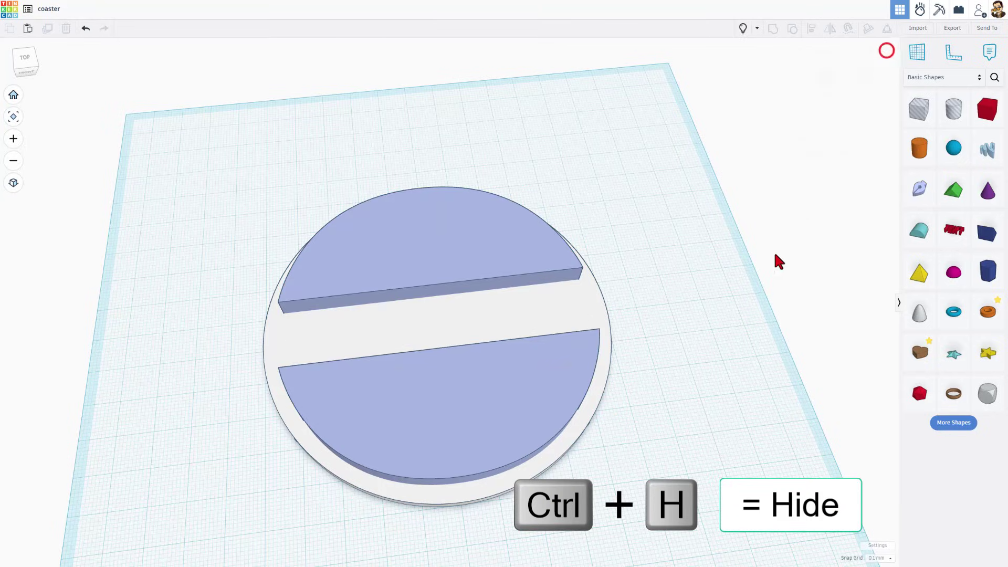
- Duplicate both half-discs together and shift the copies left so they stick out past the coaster's edge
right_click_drag(683, 333, 542, 395)
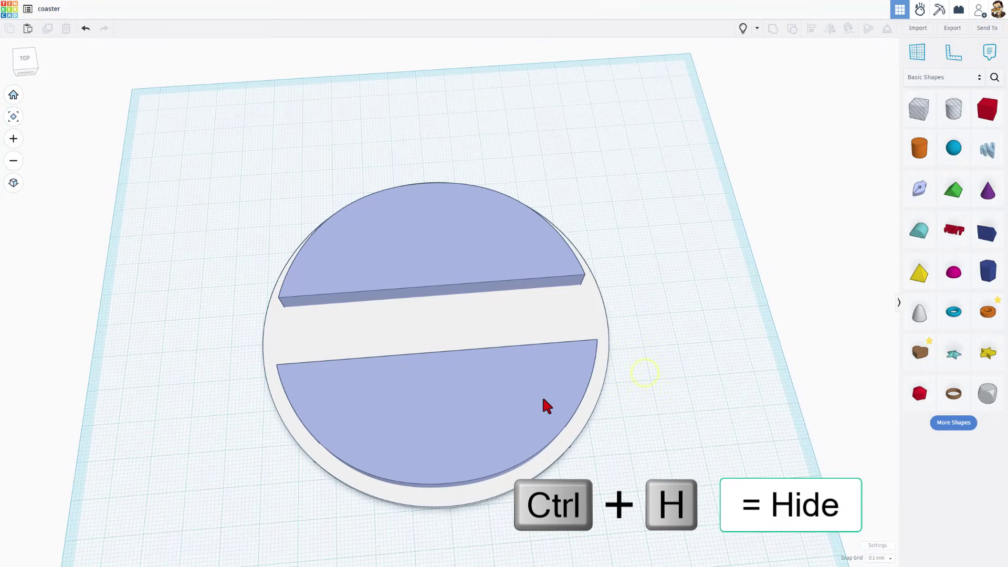
left_click(504, 398)
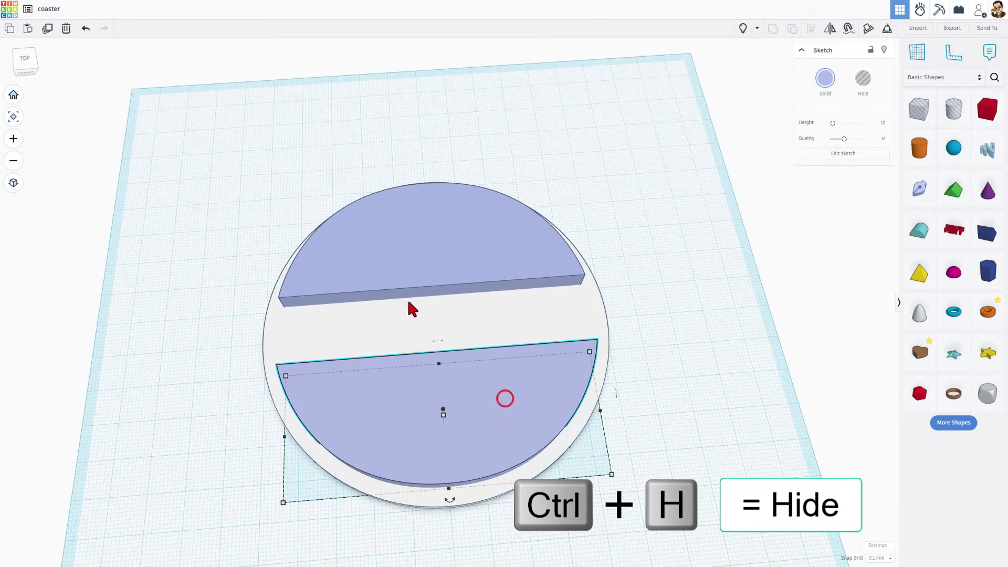
left_click(407, 260, "shift")
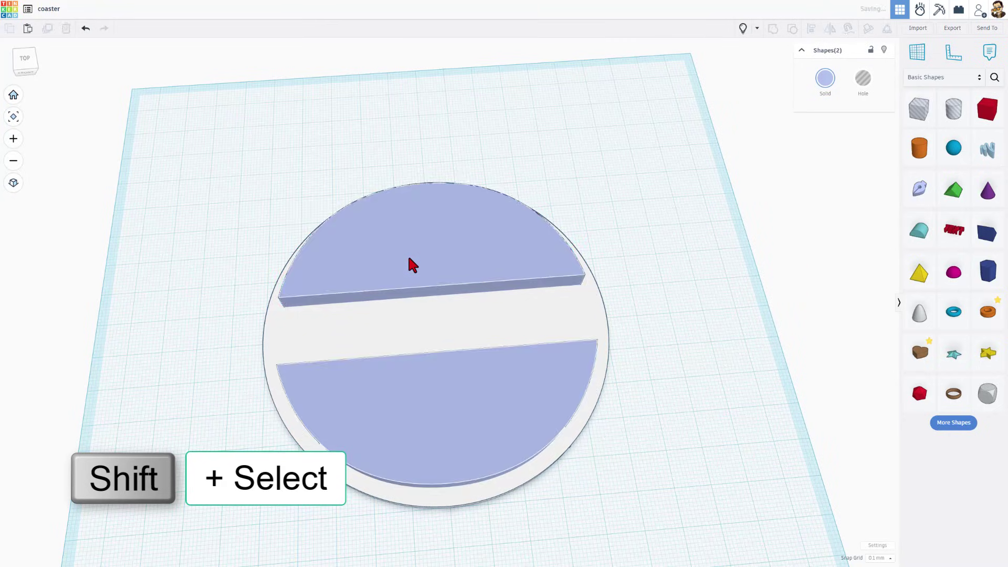
key("ctrl+d")
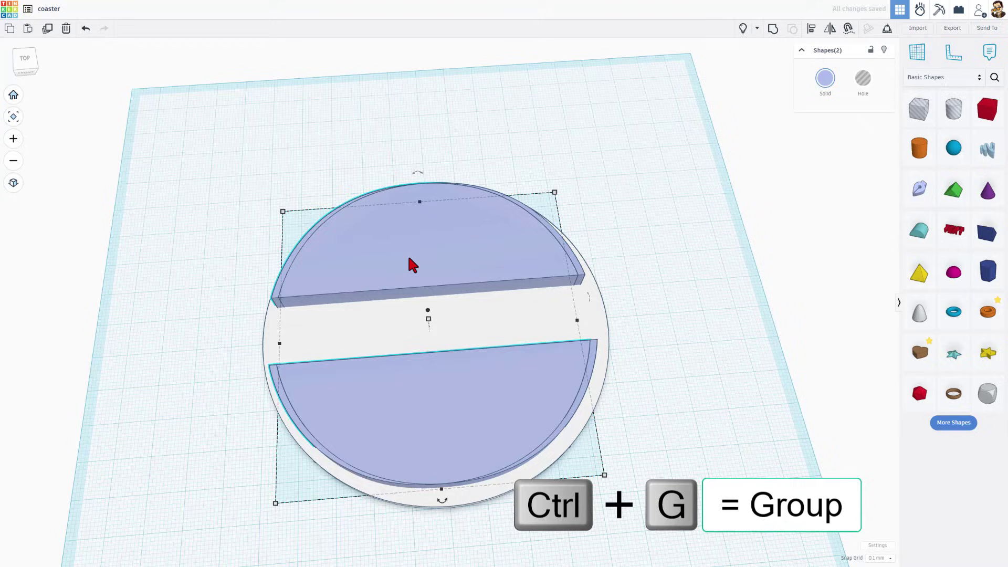
key("Left")
key("Left")
key("Left")
key("Left")
key("Left")
key("Left")
key("Left")
key("Left")
key("Left")
key("Left")
key("Left")
key("Left")
key("Left")
key("Left")
key("Left")
key("Left")
key("Left")
key("Left")
key("Left")
key("Left")
key("Left")
key("Left")
key("Left")
key("Left")
key("Left")
key("Left")
key("Left")
key("Left")
key("Left")
key("Left")
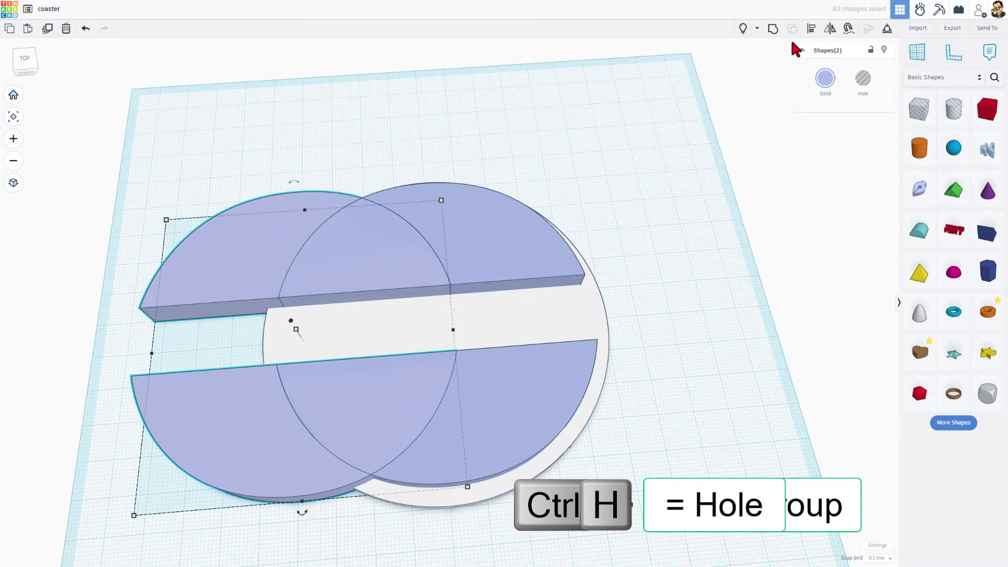
- Group the two copied half-discs and turn the group into a hole
left_click(773, 28)
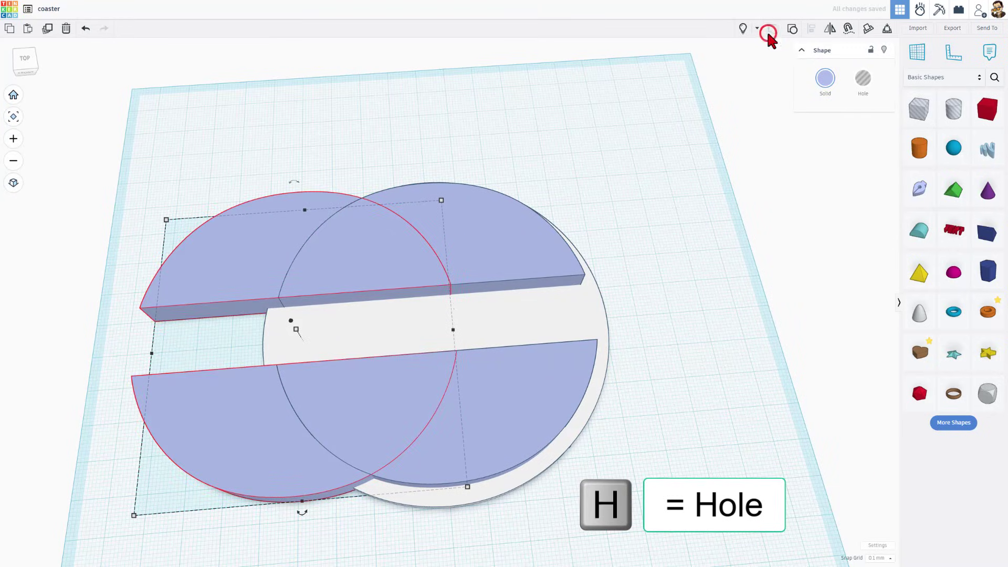
left_click(860, 89)
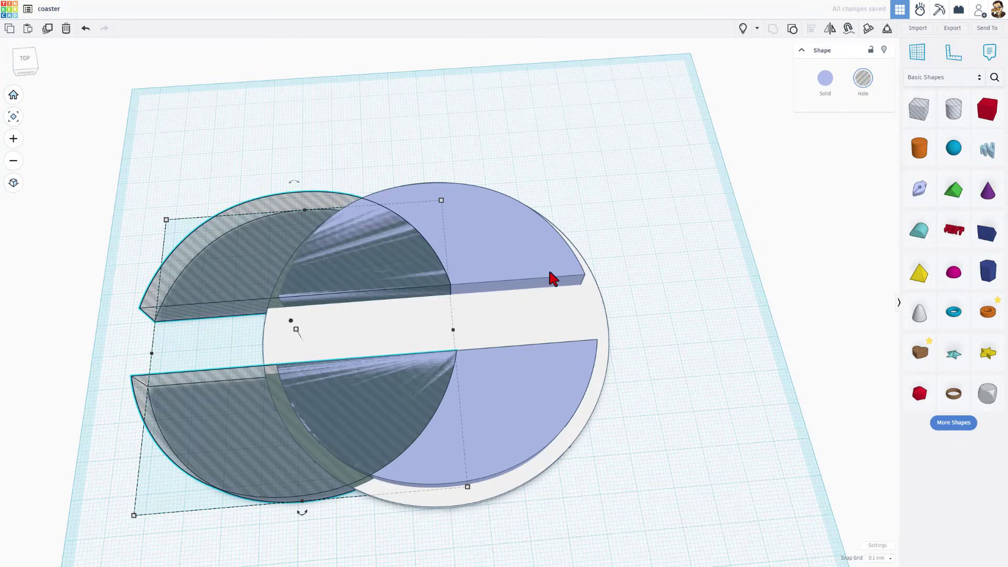
mouse_move(745, 255)
right_mouse_down()
mouse_move(725, 231)
mouse_move(730, 255)
right_mouse_up()
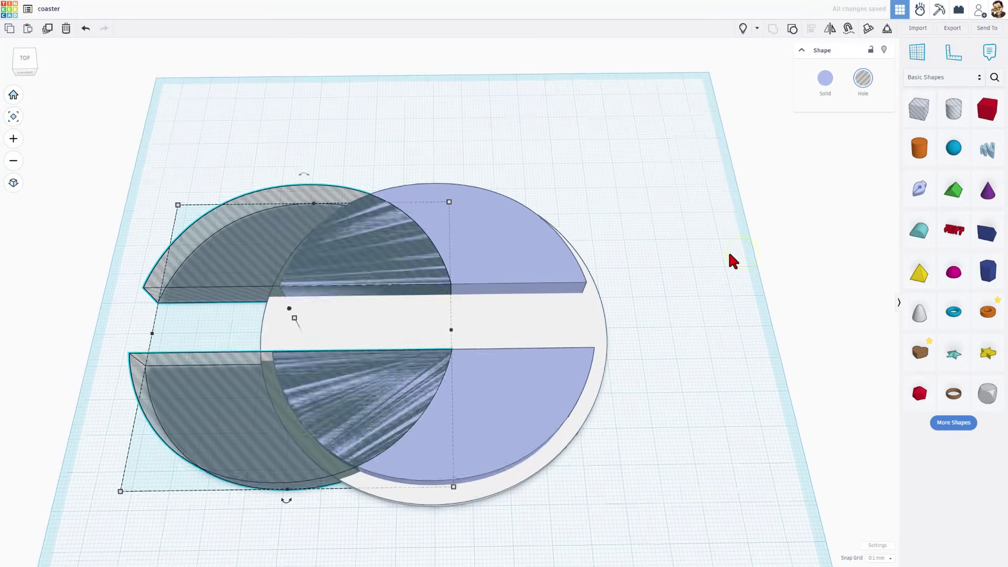
- Bring the hidden DATSUN emblem back into view together with the disc and half-discs
left_click(700, 291)
left_click(516, 245)
left_click(519, 379)
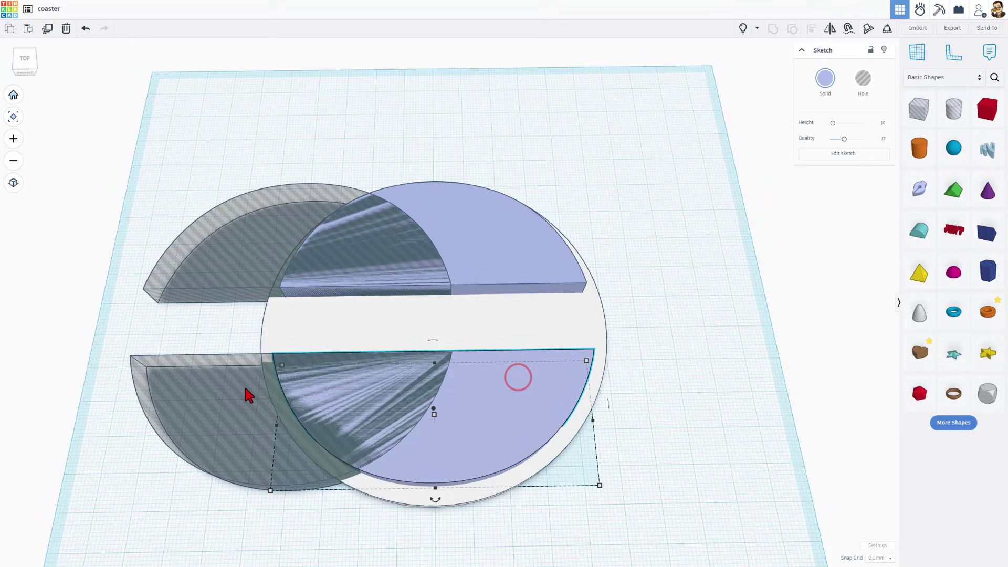
left_click(740, 29)
left_click(711, 261)
mouse_move(713, 260)
right_mouse_down()
mouse_move(721, 253)
mouse_move(699, 244)
right_mouse_up()
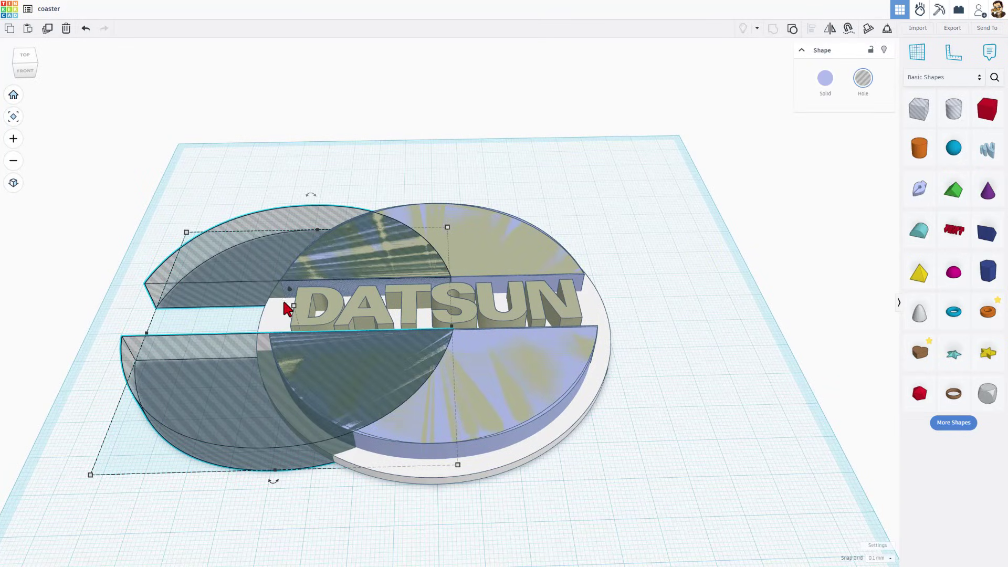
- Cut the half-discs out of the DATSUN emblem by grouping it with a duplicate of the half-disc hole centred on it horizontally
key("ctrl+d")
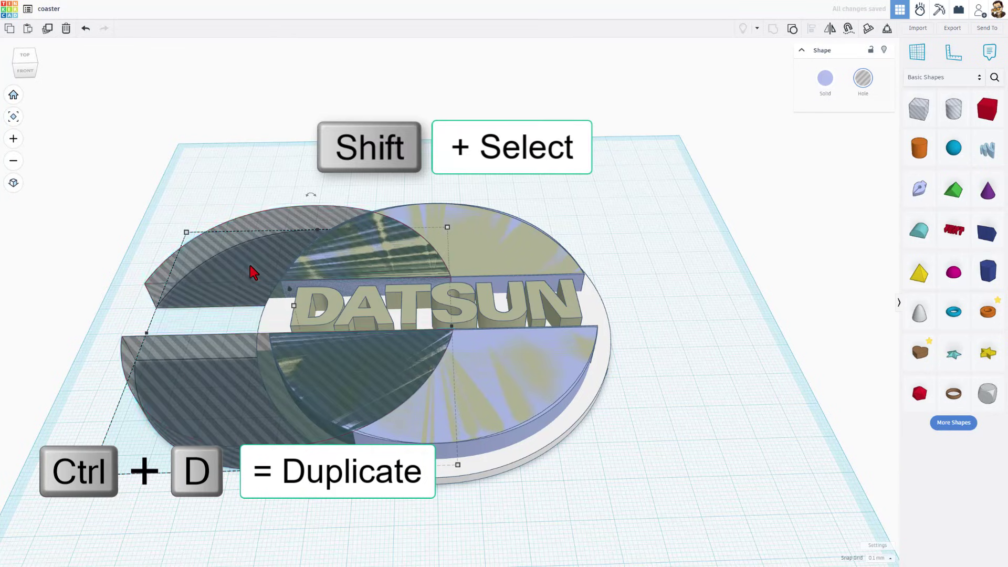
left_click(454, 305, "shift")
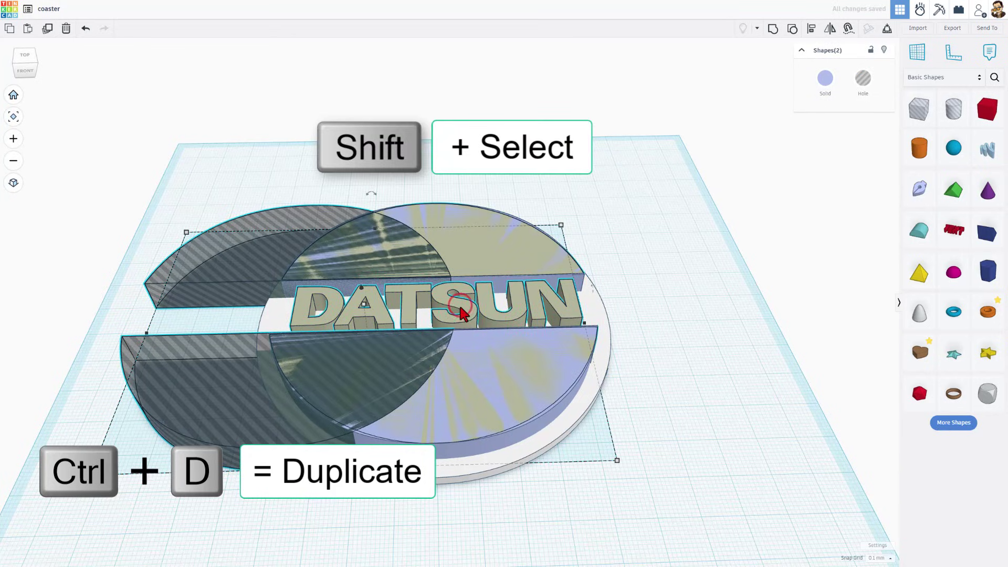
key("l")
right_click_drag(528, 334, 493, 329)
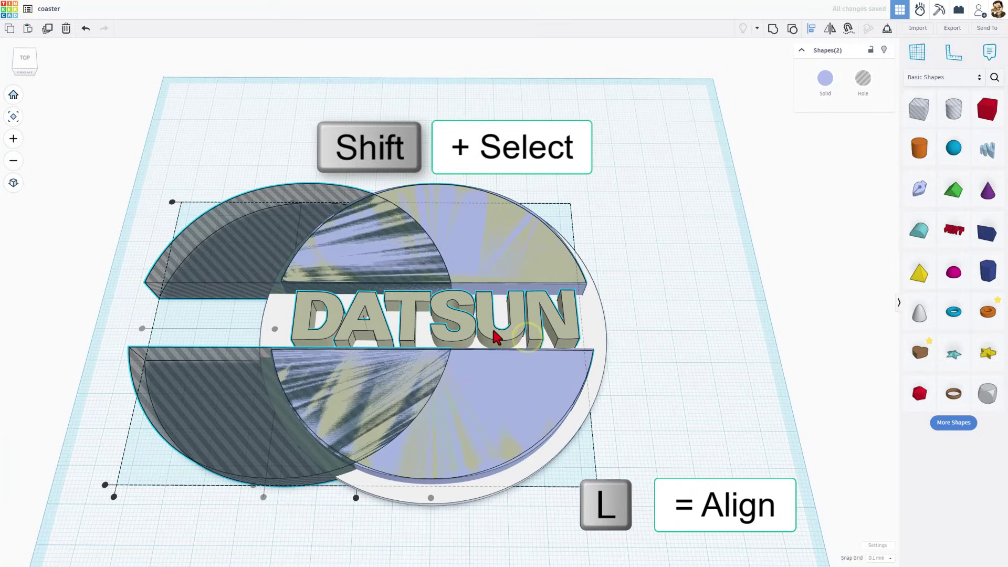
left_click(430, 498)
key("ctrl+g")
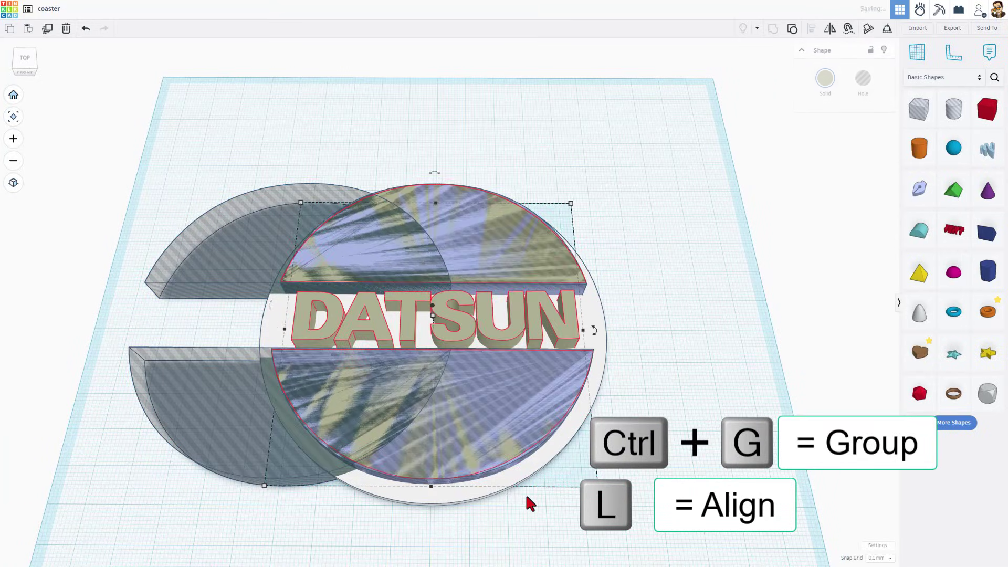
right_click_drag(650, 461, 552, 383)
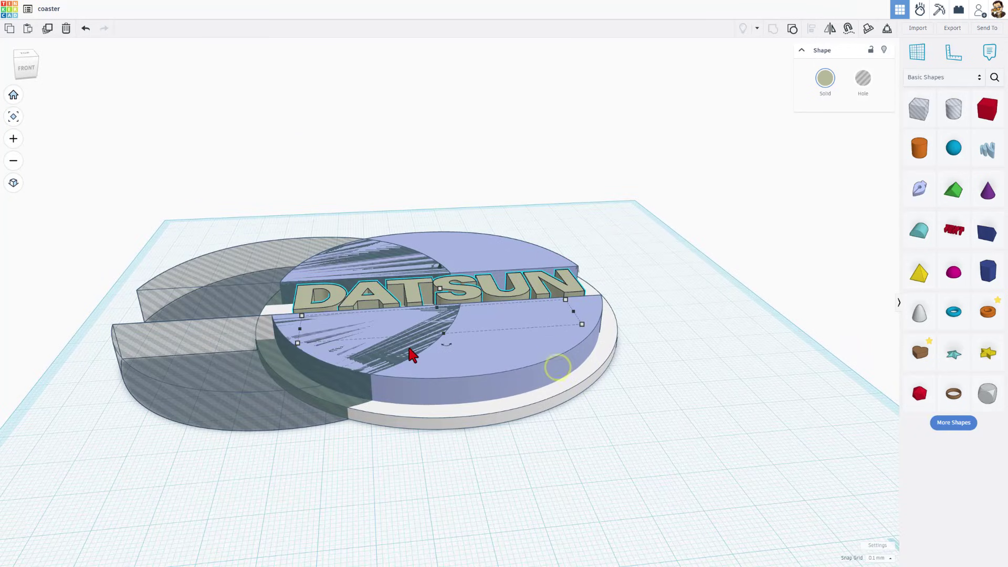
- Set the snap grid to 1.0 mm and raise the remaining half-disc hole by 2 mm
right_click_drag(393, 416, 424, 389)
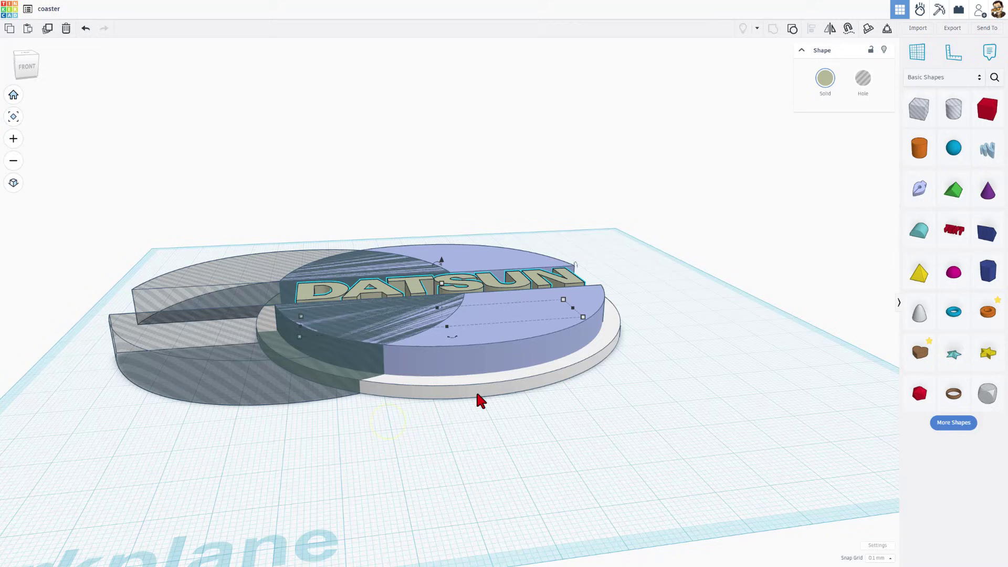
left_click(240, 386)
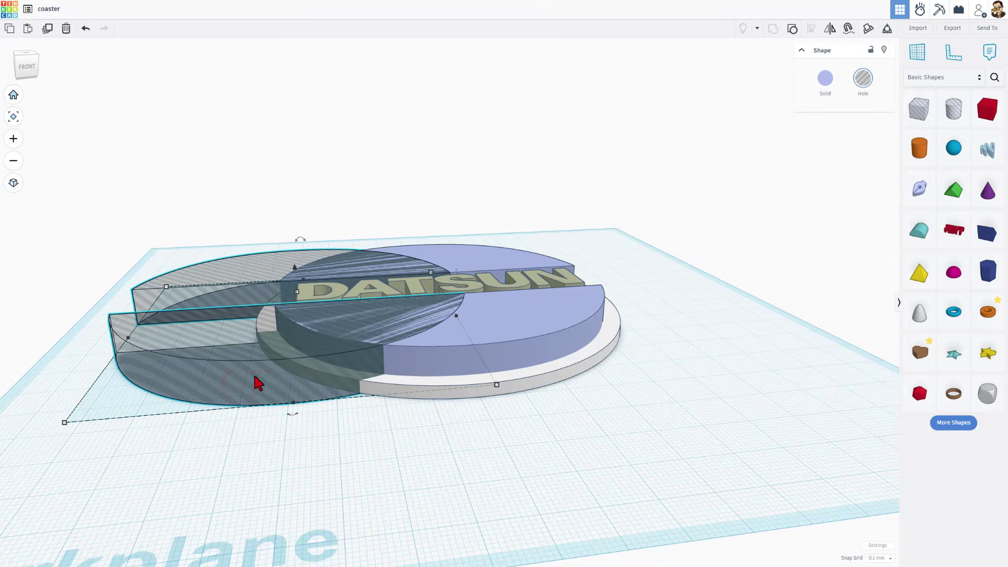
left_click(877, 559)
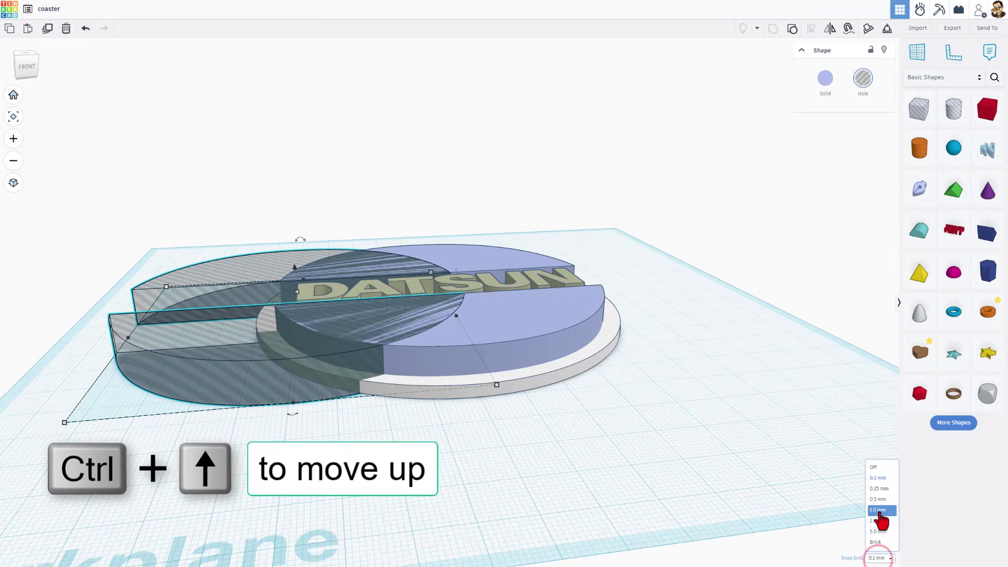
left_click(879, 516)
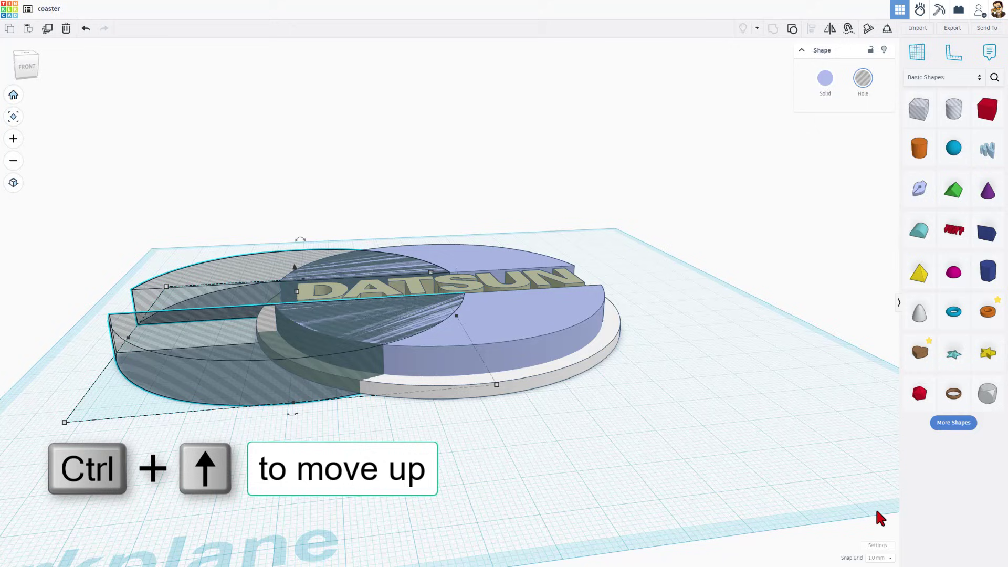
key("ctrl+Up")
key("ctrl+Up")
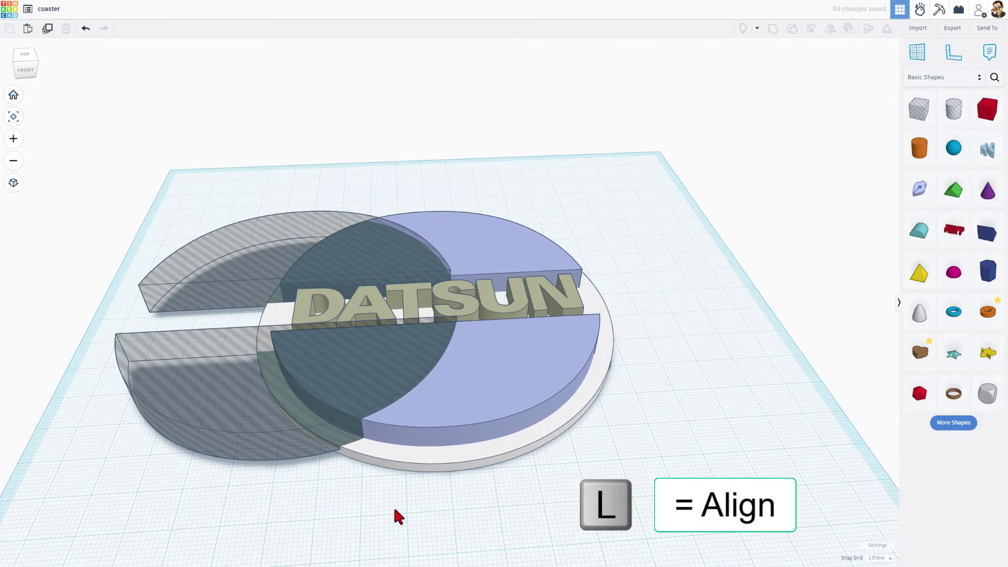
- Align the half-disc hole with the coaster disc so that it is centred over the two solid half-discs
left_click_drag(395, 511, 404, 379)
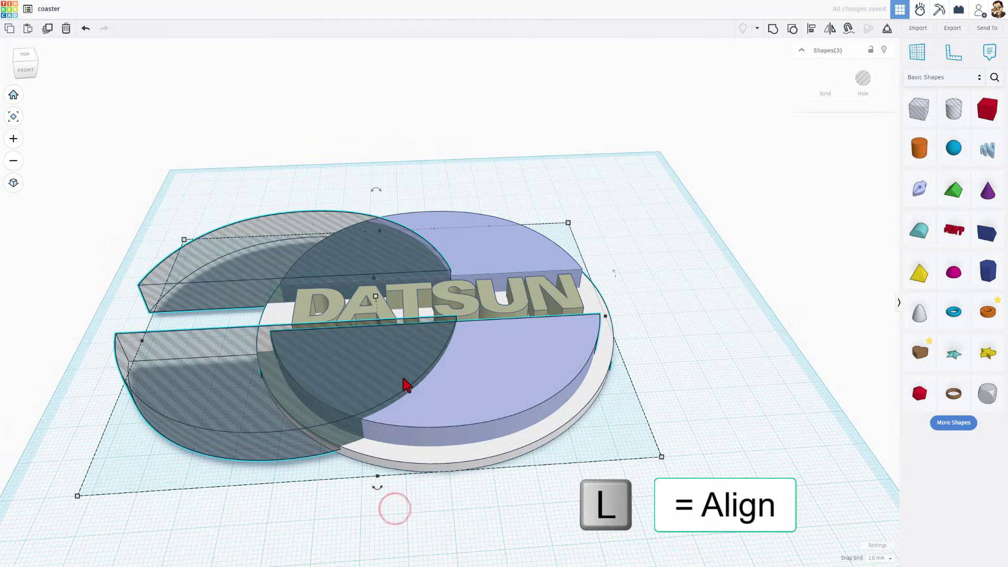
left_click(454, 392)
left_click(449, 464)
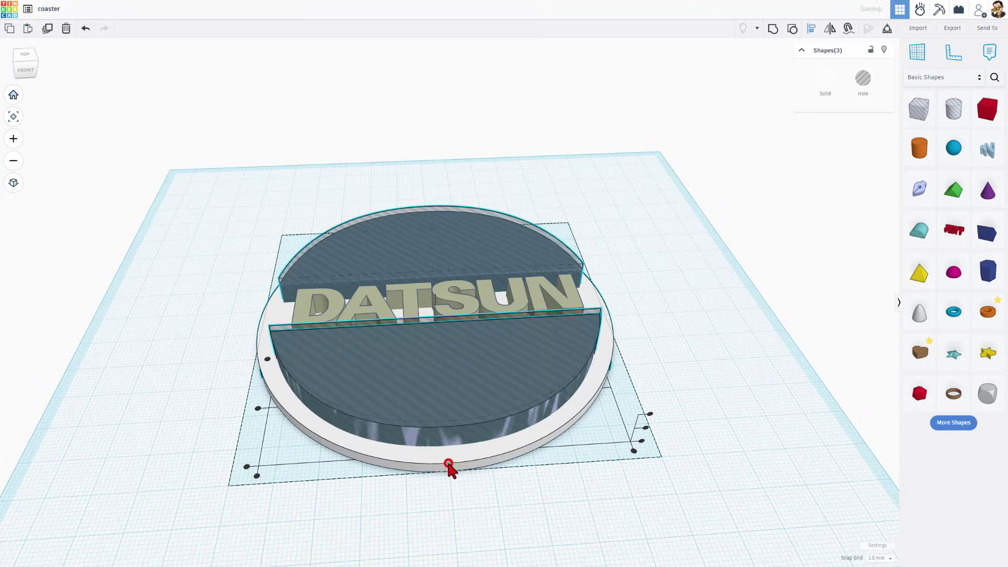
left_click(606, 520)
right_click_drag(549, 481, 619, 418)
- Group the coaster disc with the half-disc hole to cut the two recesses into its upper face
left_click(587, 369, "shift")
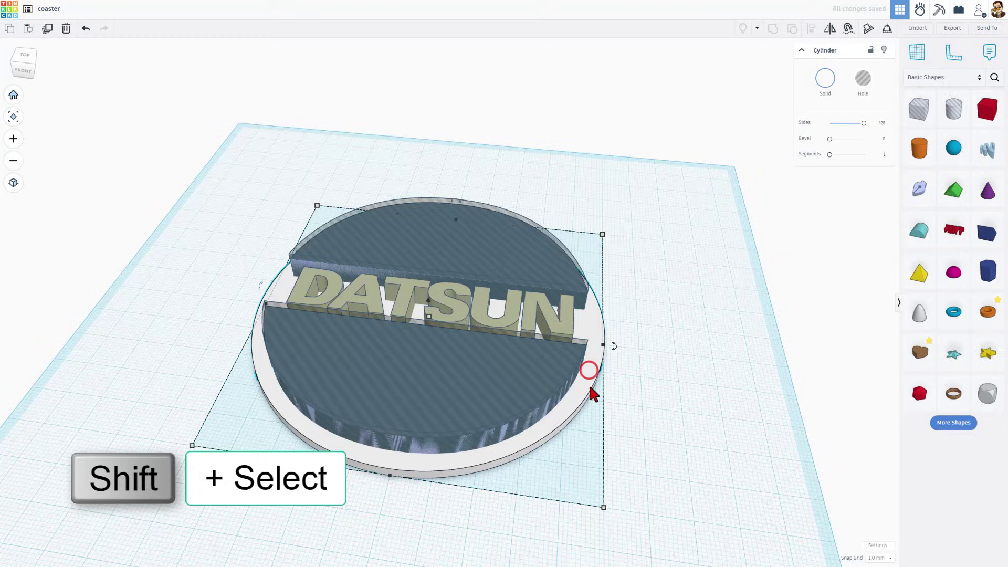
right_click_drag(592, 387, 662, 377)
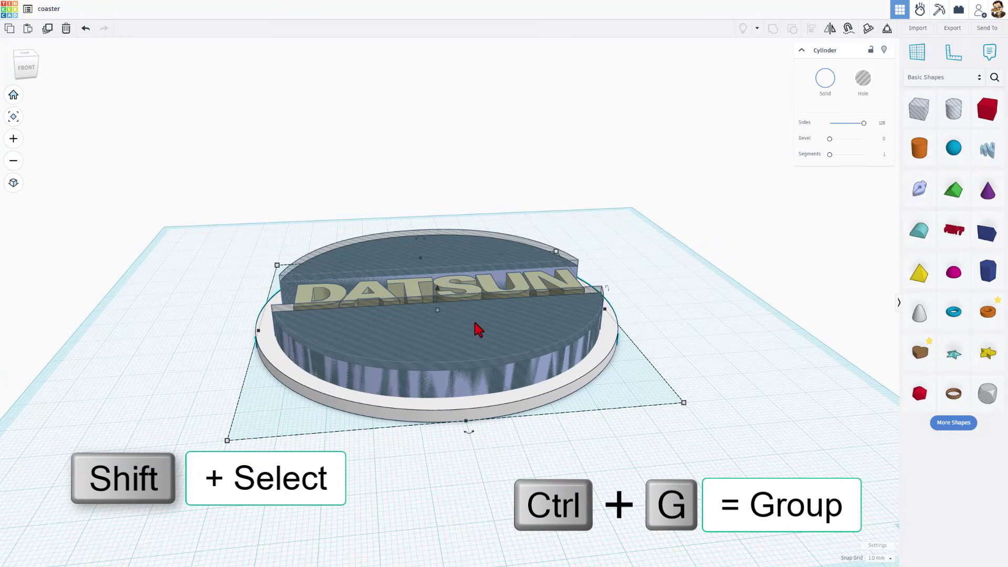
left_click(367, 267, "shift")
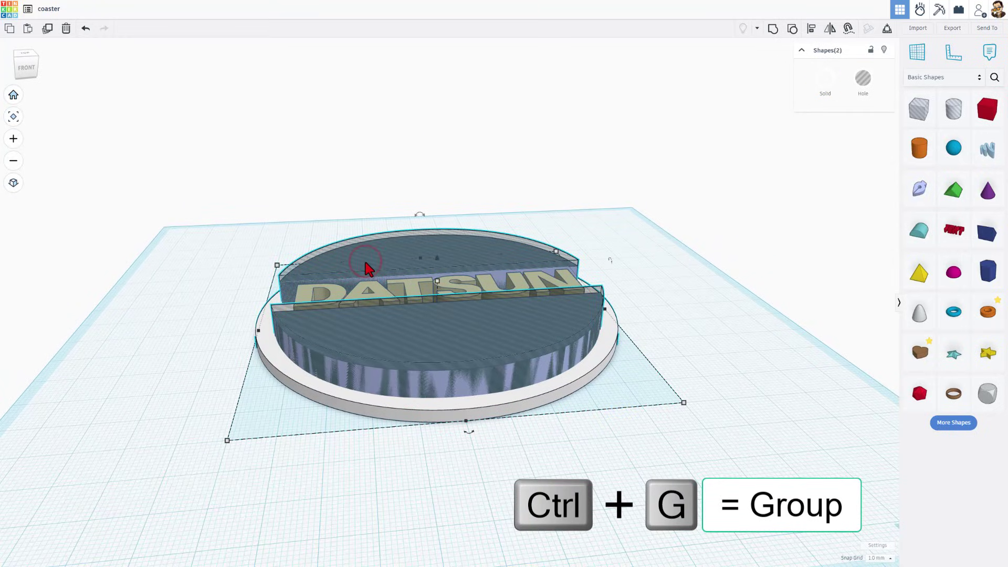
key("ctrl+g")
- Set the front half-disc's height to 1 mm and raise it 2 mm into its recess
left_click(407, 338)
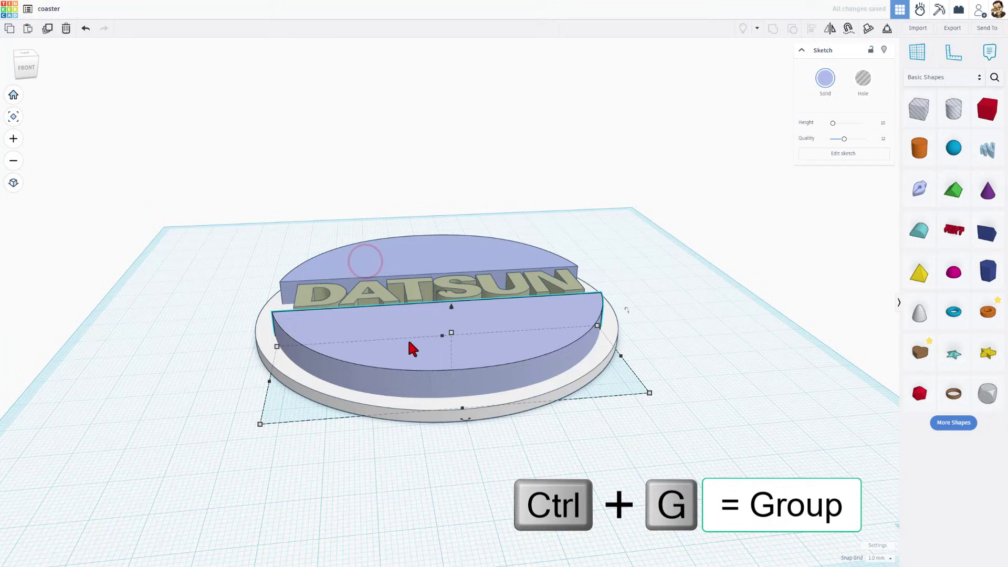
mouse_move(475, 374)
right_mouse_down()
mouse_move(495, 443)
mouse_move(376, 376)
mouse_move(233, 339)
mouse_move(457, 331)
mouse_move(410, 307)
mouse_move(486, 383)
right_mouse_up()
left_click(456, 371)
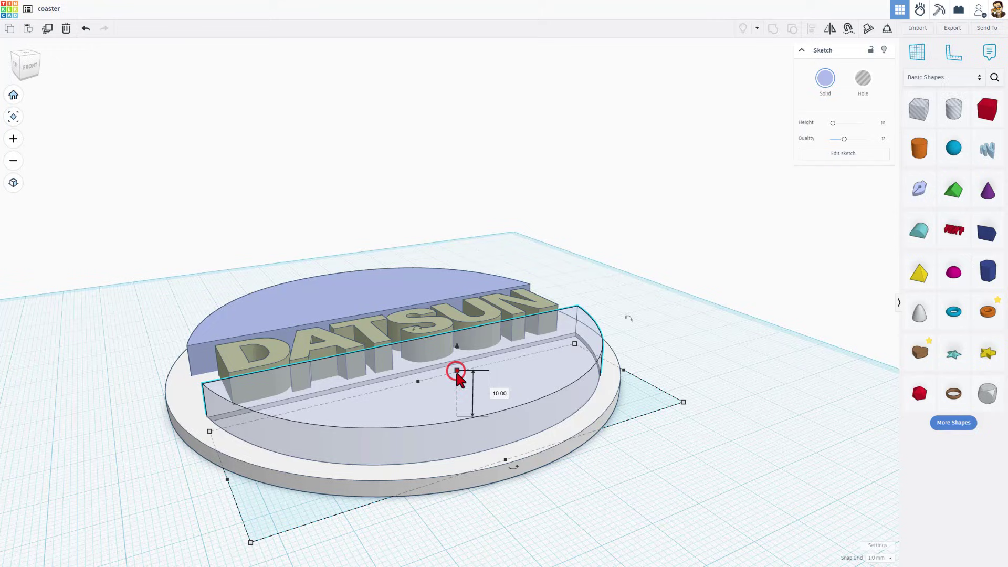
key("Return")
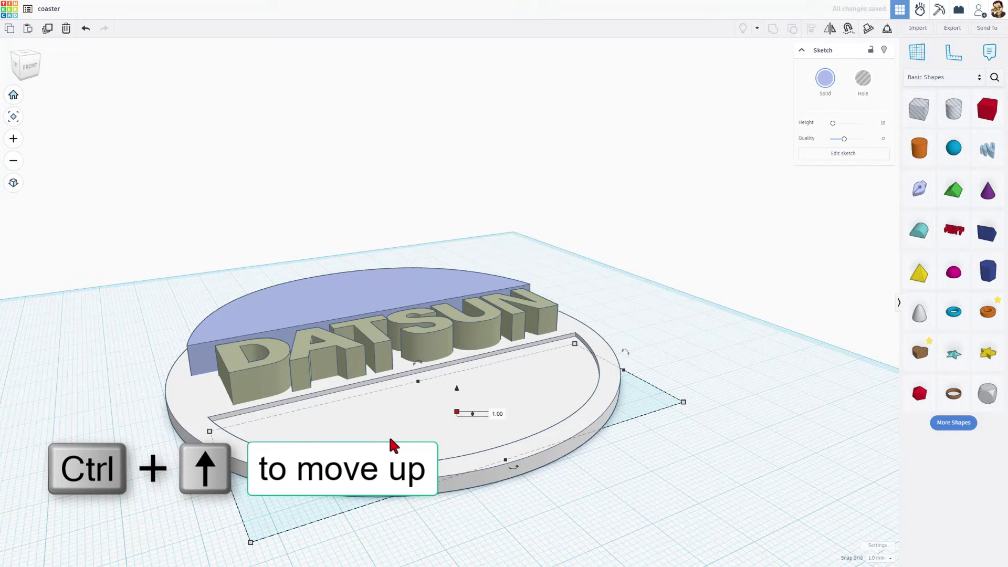
key("ctrl+Up")
key("ctrl+Up")
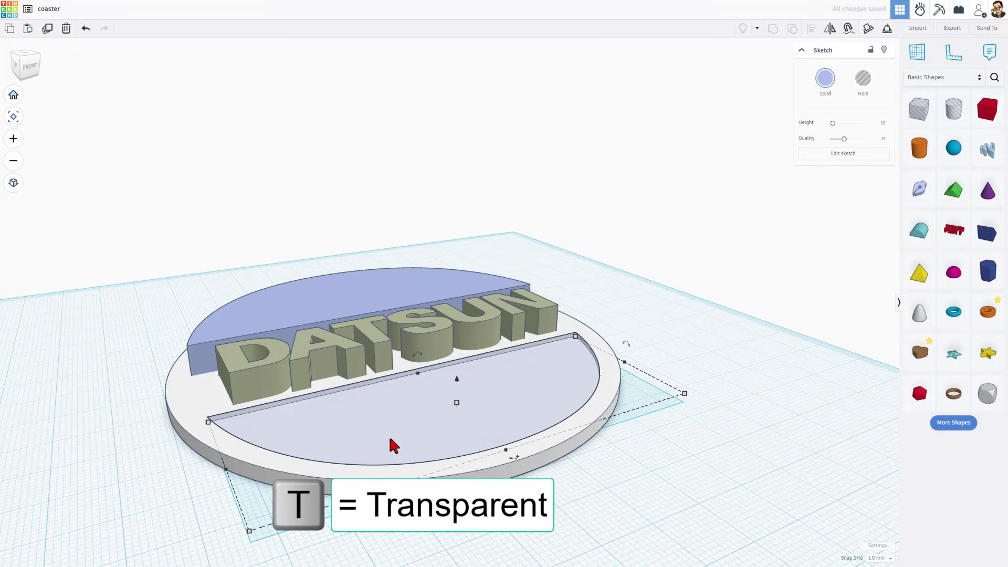
- Turn off the front half-disc's transparency and colour it blue
key("t")
left_click(826, 80)
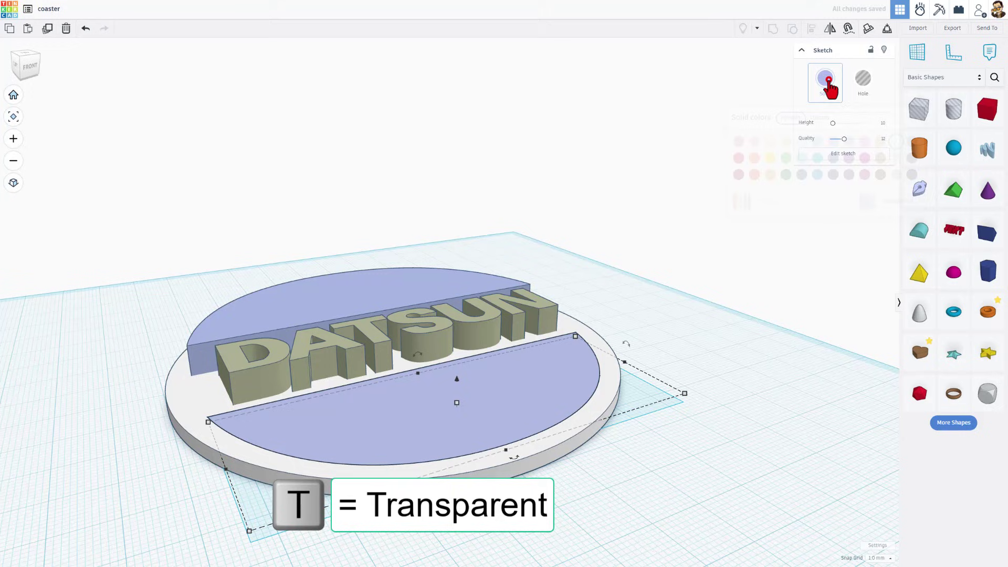
left_click(833, 161)
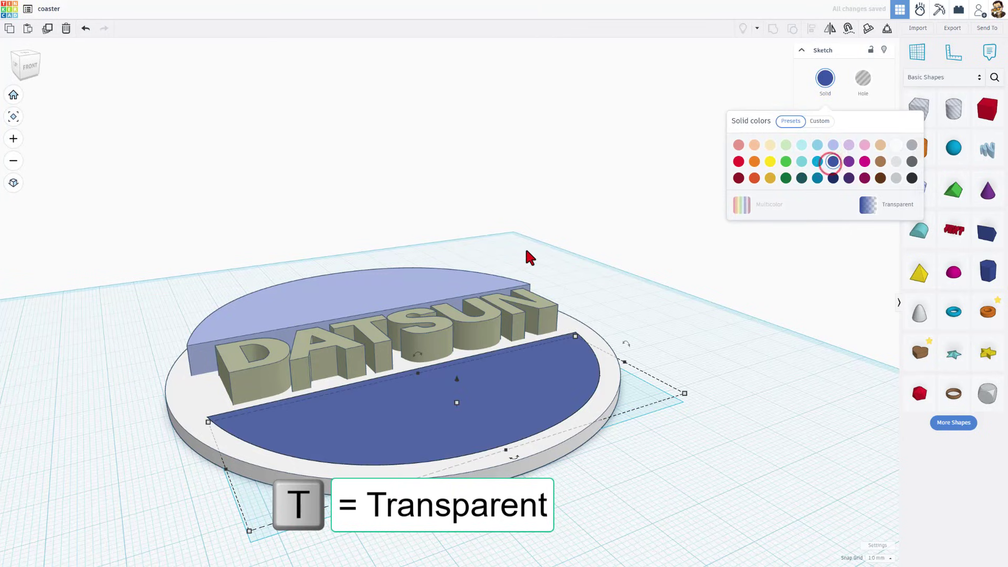
left_click(542, 231)
- Make the rear half-disc 1 mm high, flush with the coaster's upper face, and colour it red
right_click_drag(596, 257, 478, 277)
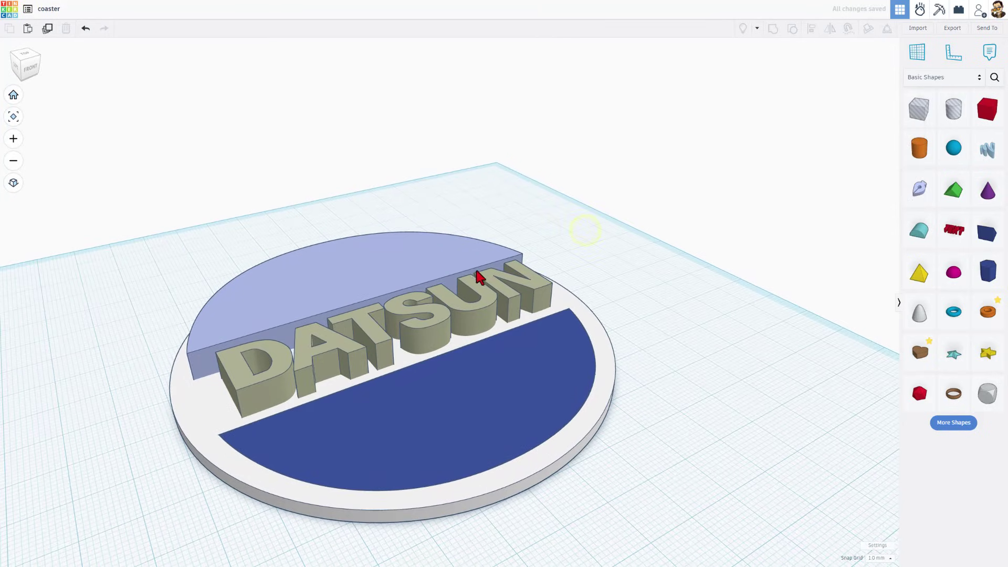
left_click(376, 278)
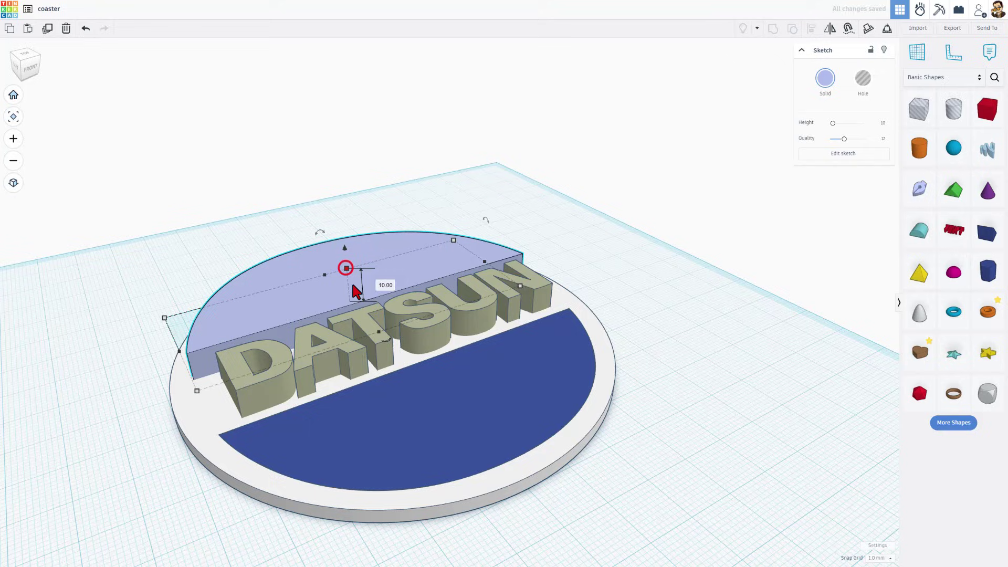
left_click(383, 286)
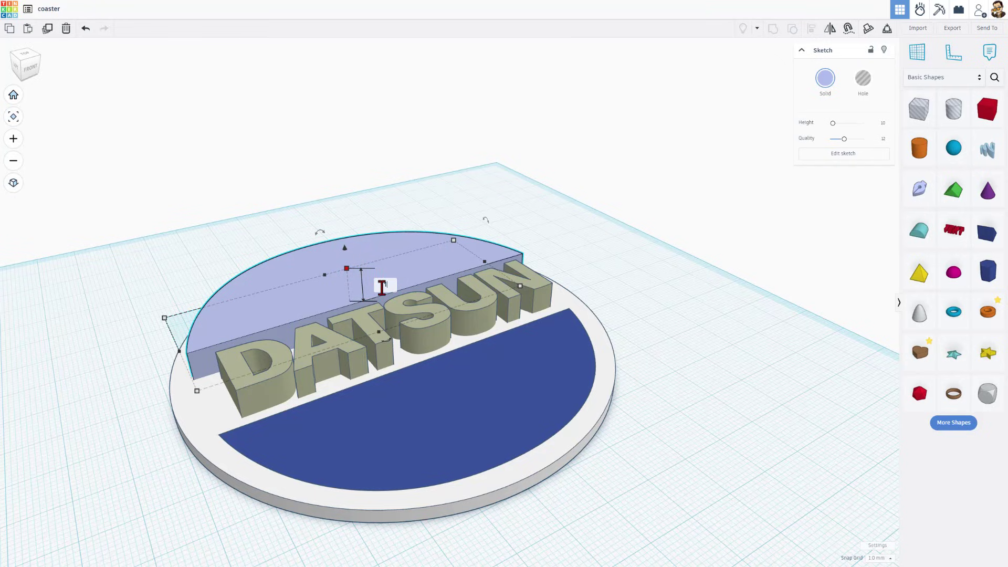
type("1")
key("Return")
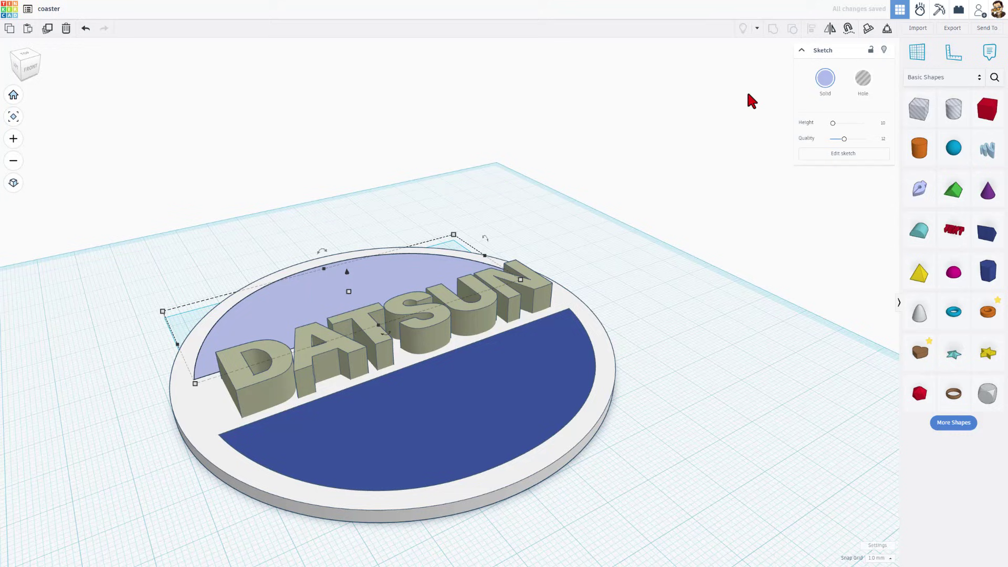
left_click(824, 79)
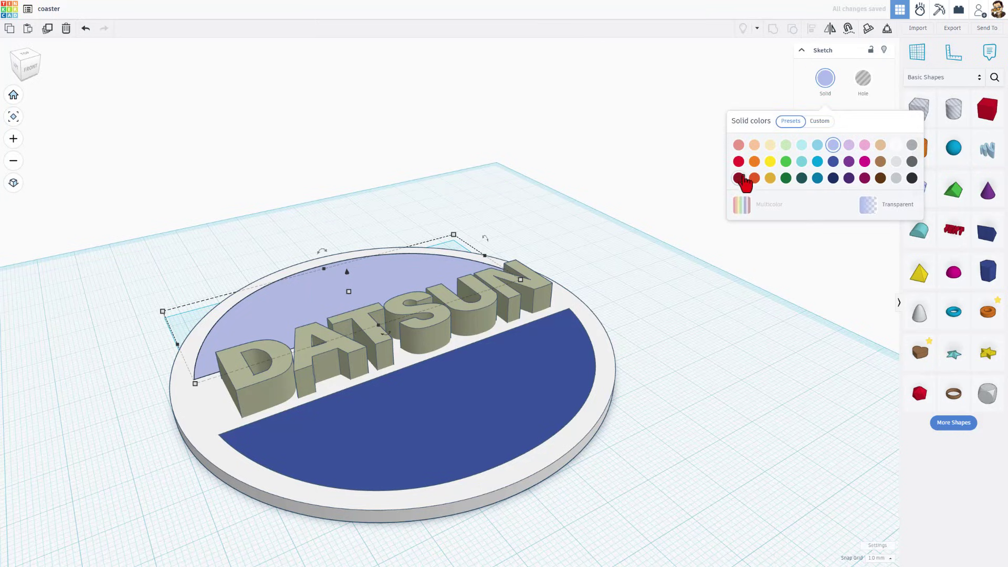
left_click(740, 163)
- Raise the DATSUN lettering by 2 mm
left_click(554, 287)
mouse_move(604, 305)
right_mouse_down()
mouse_move(575, 285)
mouse_move(529, 220)
mouse_move(540, 198)
mouse_move(563, 270)
mouse_move(592, 304)
mouse_move(612, 310)
right_mouse_up()
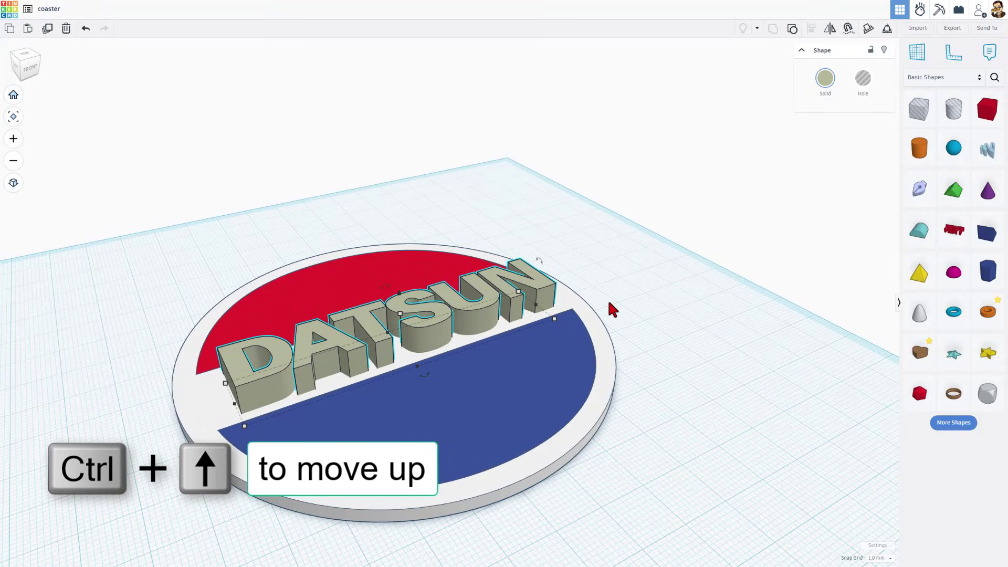
key("ctrl+Up")
key("ctrl+Up")
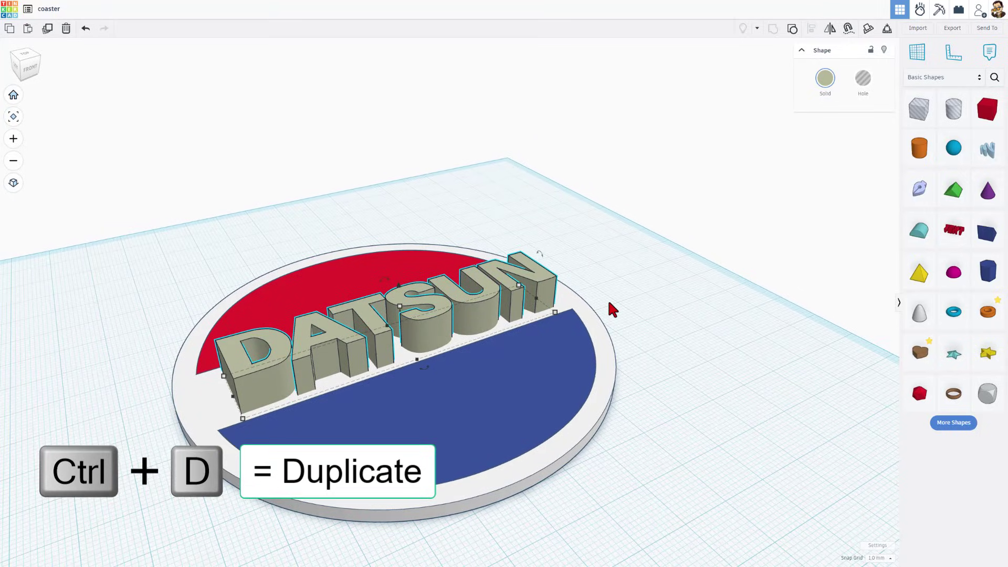
- Duplicate the DATSUN lettering in place and hide one of the two copies
left_click(615, 273)
left_click(487, 285)
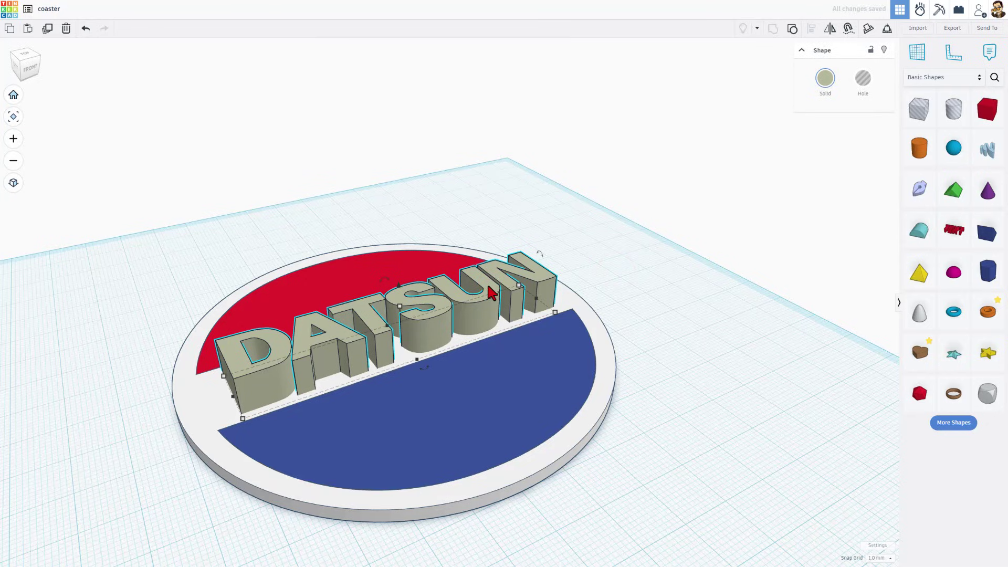
left_click(485, 306)
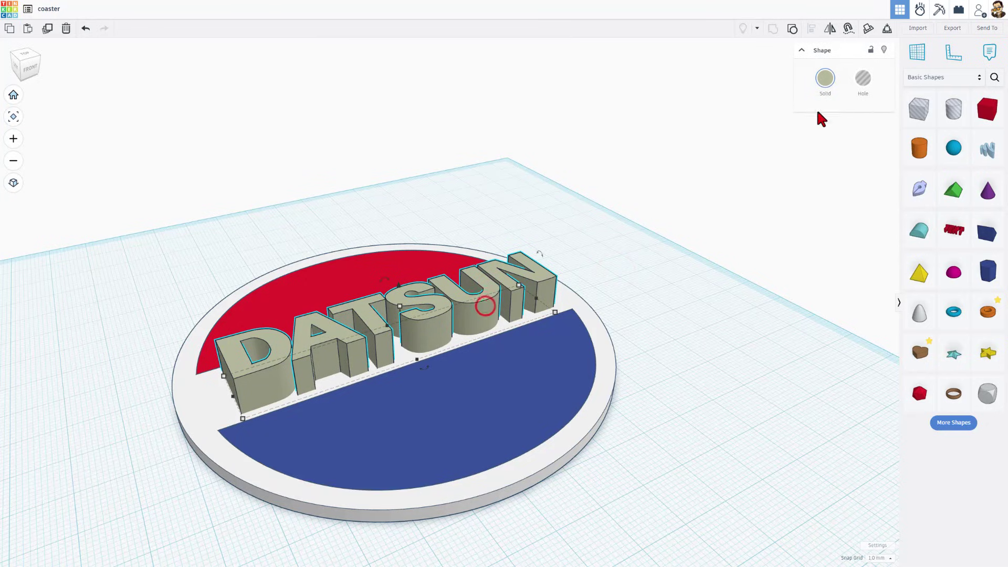
left_click(884, 51)
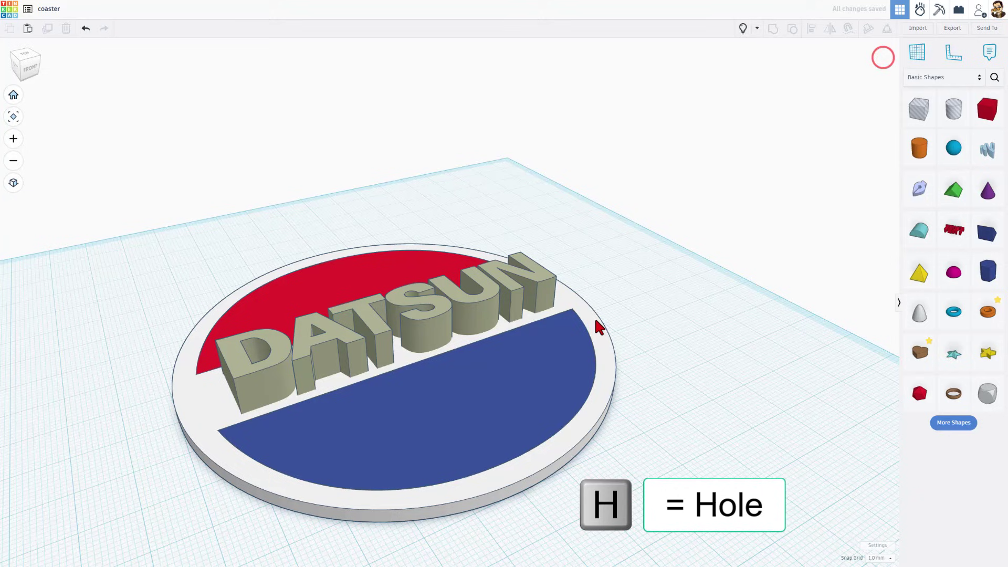
- Turn the visible copy of the DATSUN lettering into a hole
left_click(500, 304)
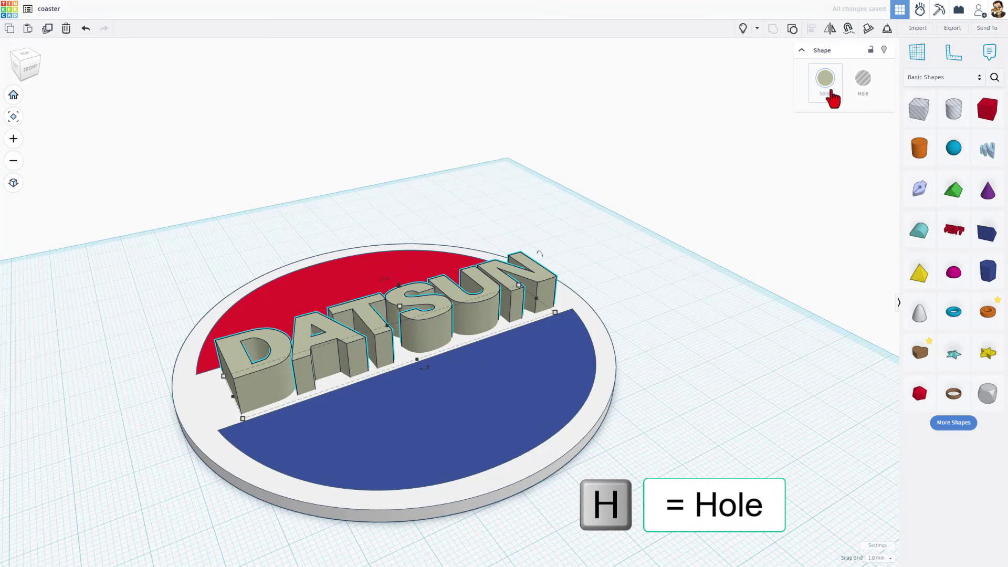
left_click(863, 79)
left_click(708, 189)
right_click_drag(630, 241, 572, 295)
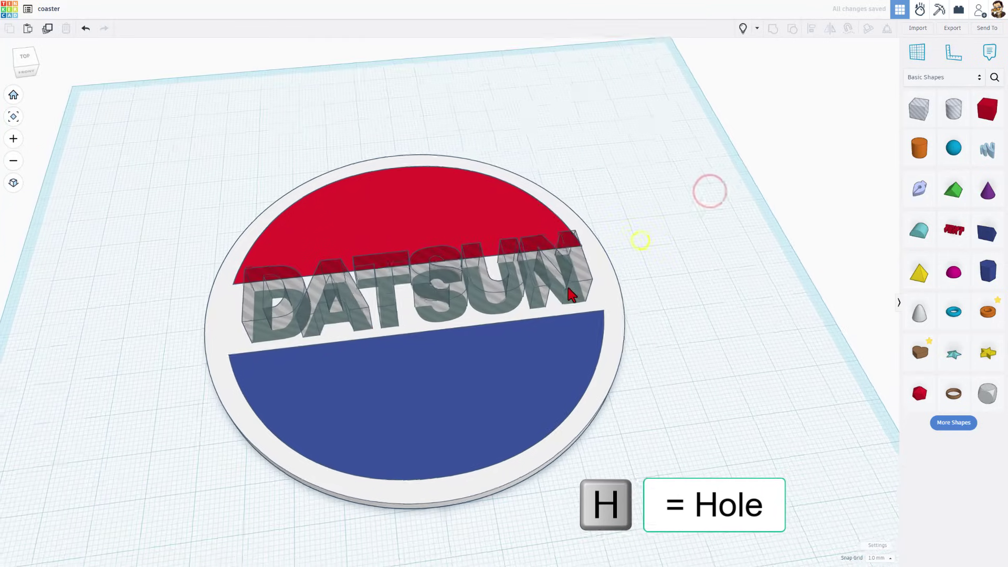
- Group the DATSUN hole lettering with the coaster disc to cut it out, and show the hidden solid copy again
left_click_drag(137, 304, 265, 326)
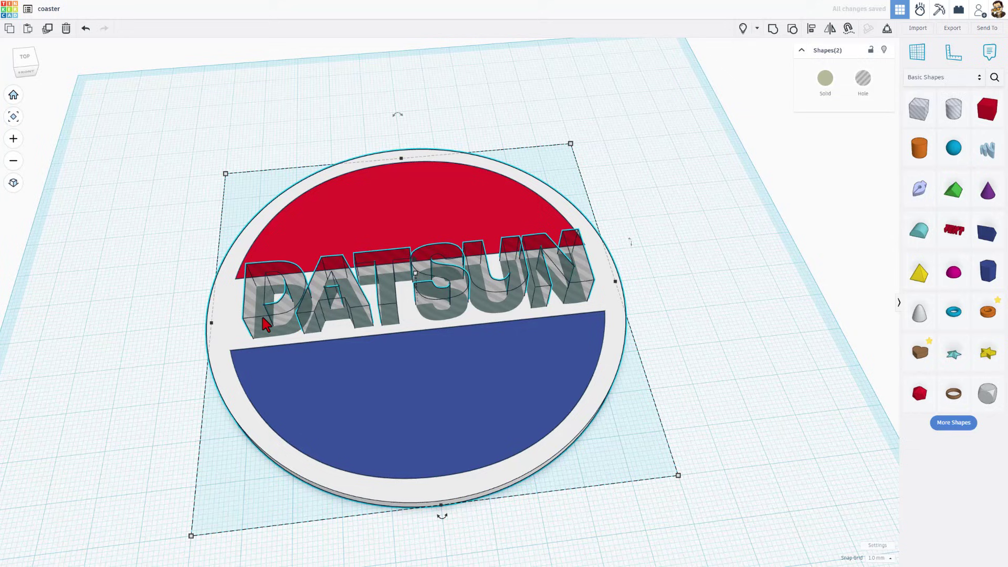
key("ctrl+g")
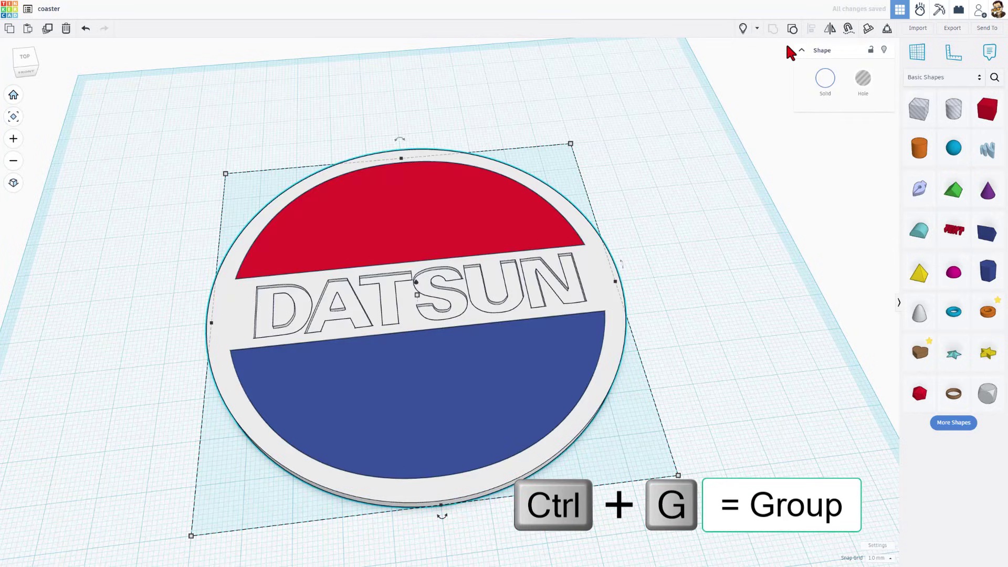
left_click(743, 28)
left_click(669, 262)
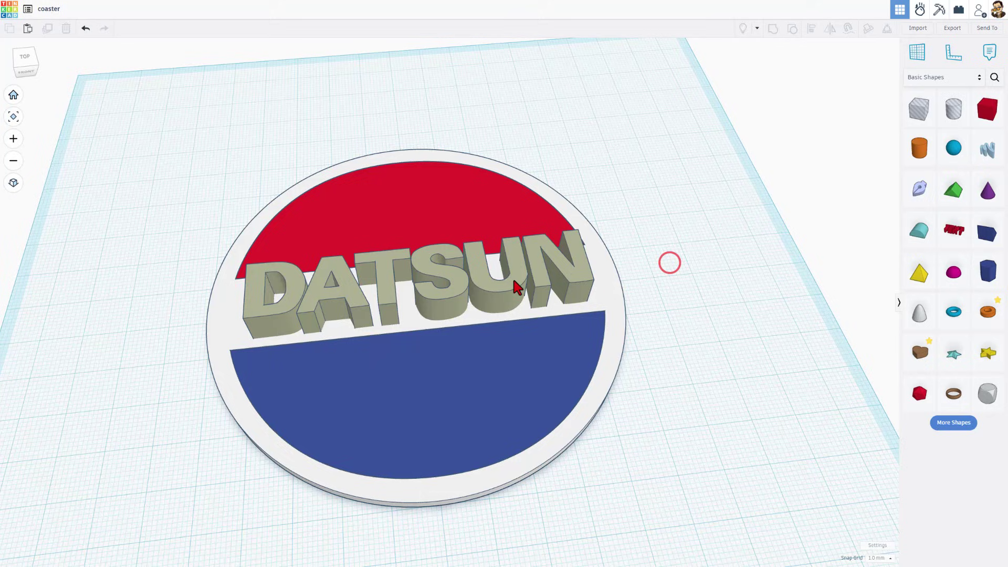
- Unlock the solid DATSUN lettering and set its height to 1 mm
left_click(517, 287)
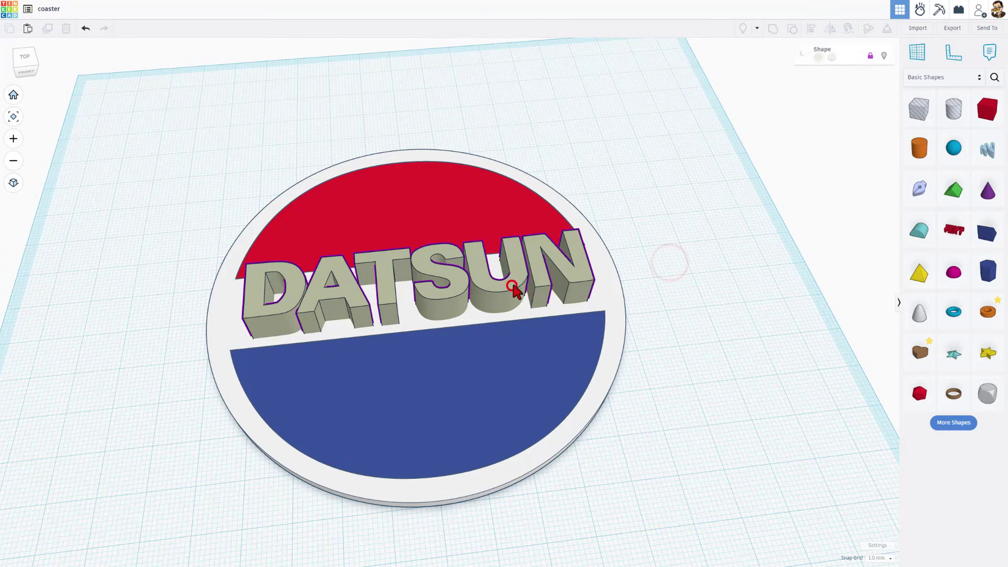
left_click(870, 59)
left_click(458, 284)
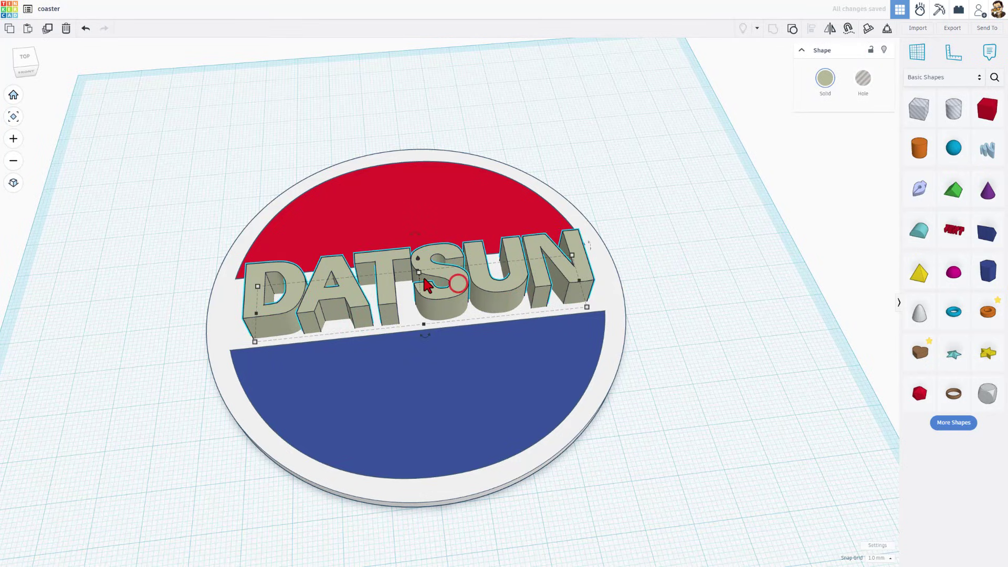
left_click(420, 273)
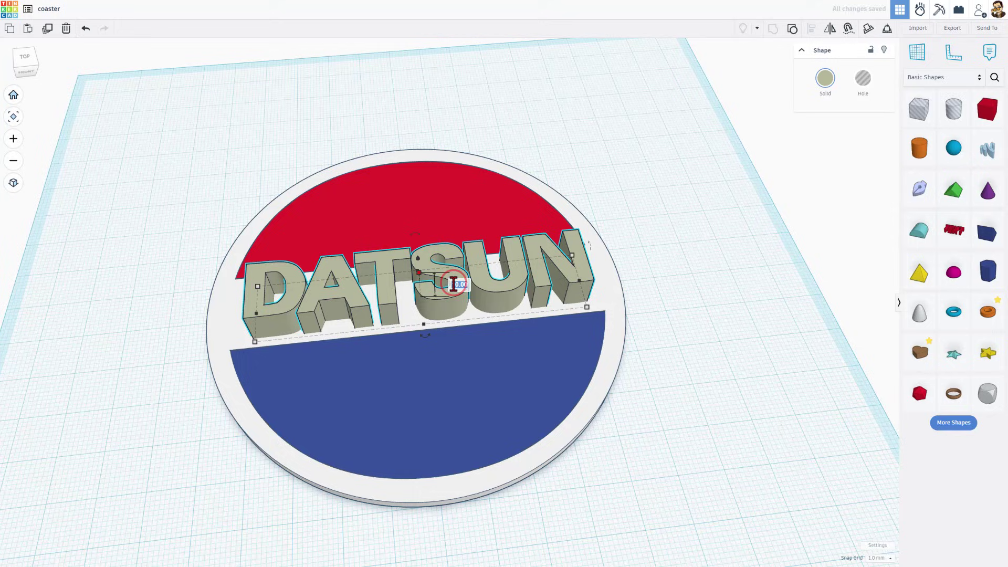
type("1")
key("Return")
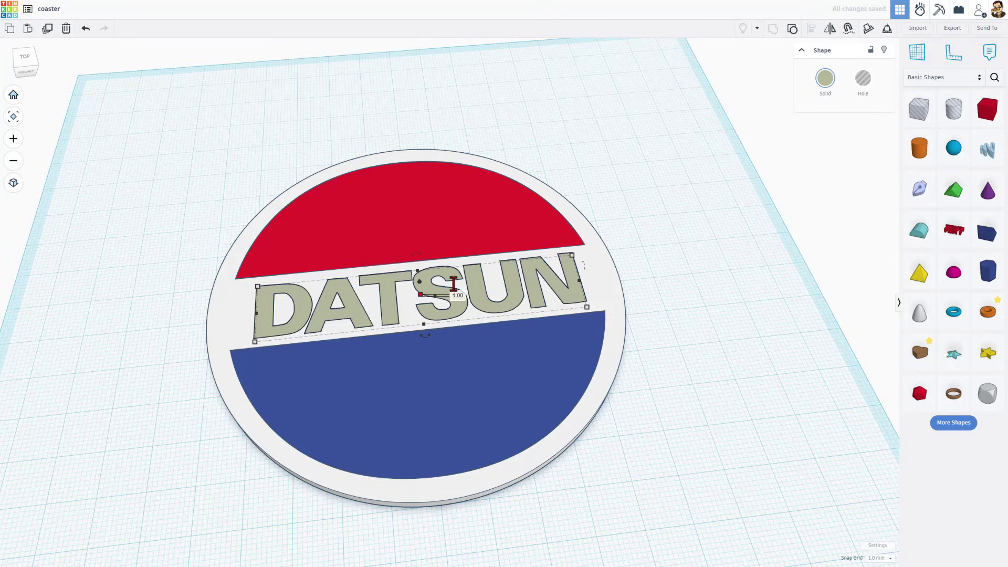
- Colour the DATSUN lettering black with the custom colour 000000
left_click(825, 78)
left_click_drag(754, 189, 756, 202)
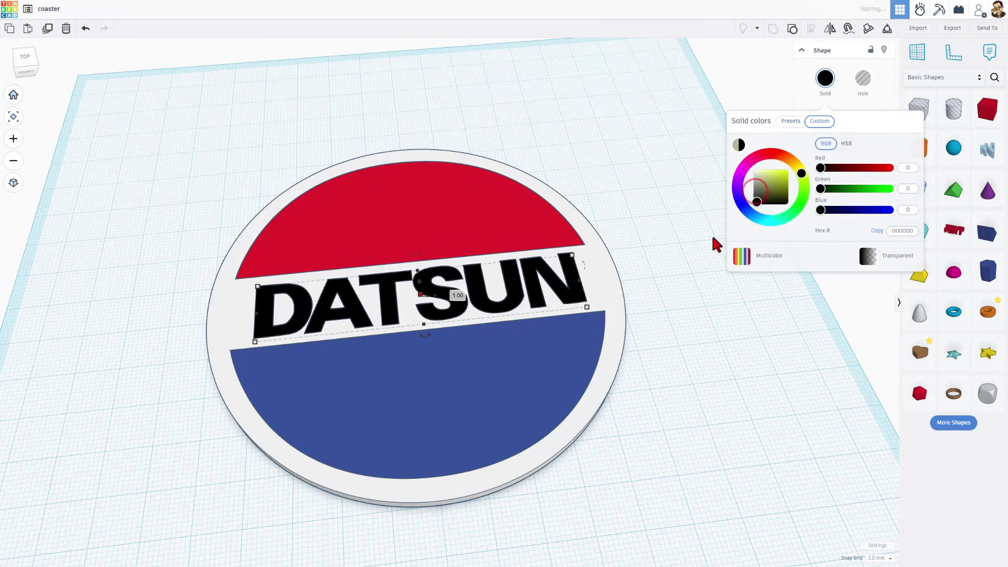
mouse_move(713, 237)
right_mouse_down()
mouse_move(679, 310)
mouse_move(711, 270)
mouse_move(711, 235)
mouse_move(688, 265)
mouse_move(689, 254)
right_mouse_up()
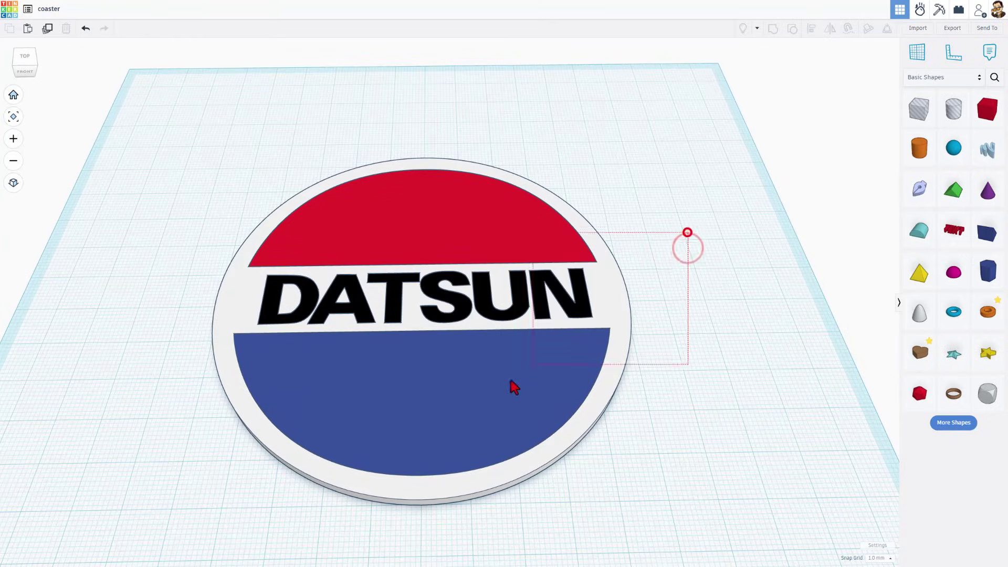
- Select all four coaster parts and flip them together so the DATSUN face lies down on the workplane
left_click_drag(514, 388, 360, 426)
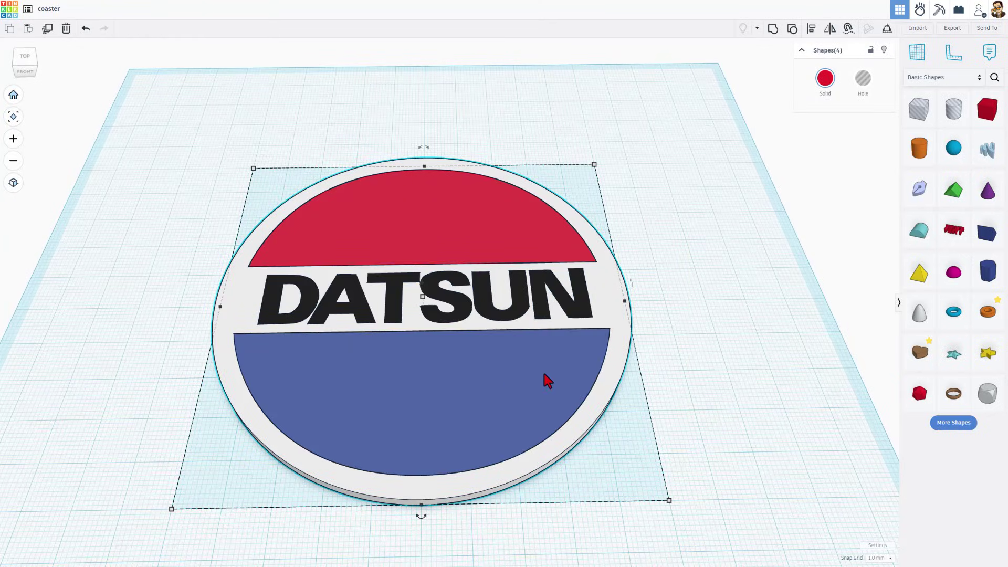
right_click_drag(700, 362, 710, 334)
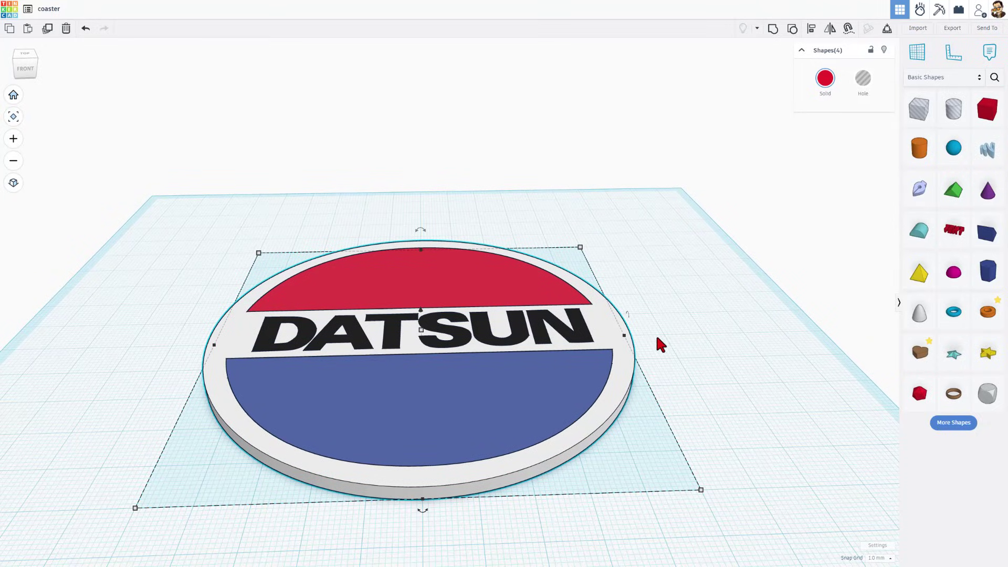
left_click_drag(428, 236, 423, 264)
left_click(687, 388)
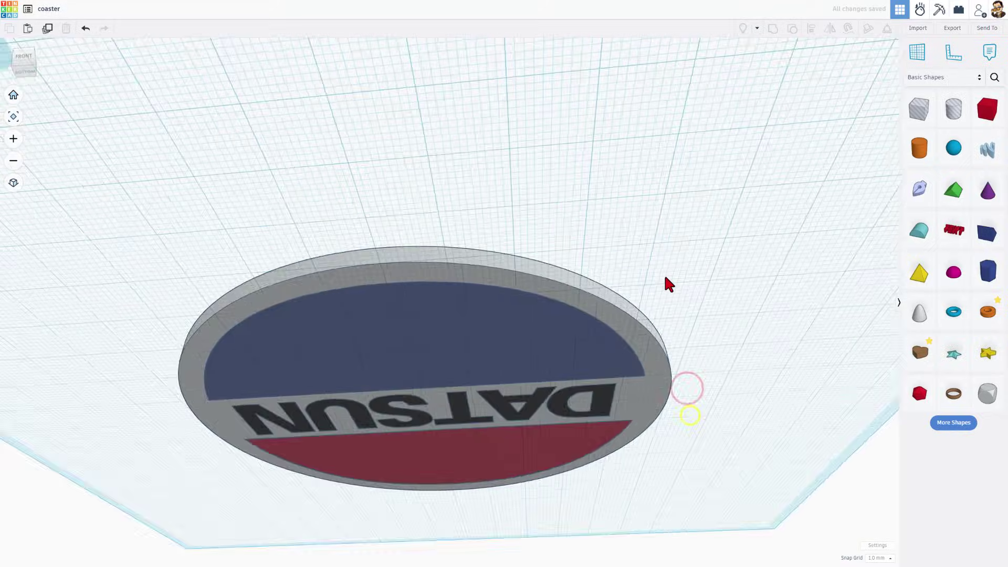
right_click_drag(667, 284, 728, 397)
- Export only the white coaster disc as an STL file named coaster base.stl
left_click(574, 279)
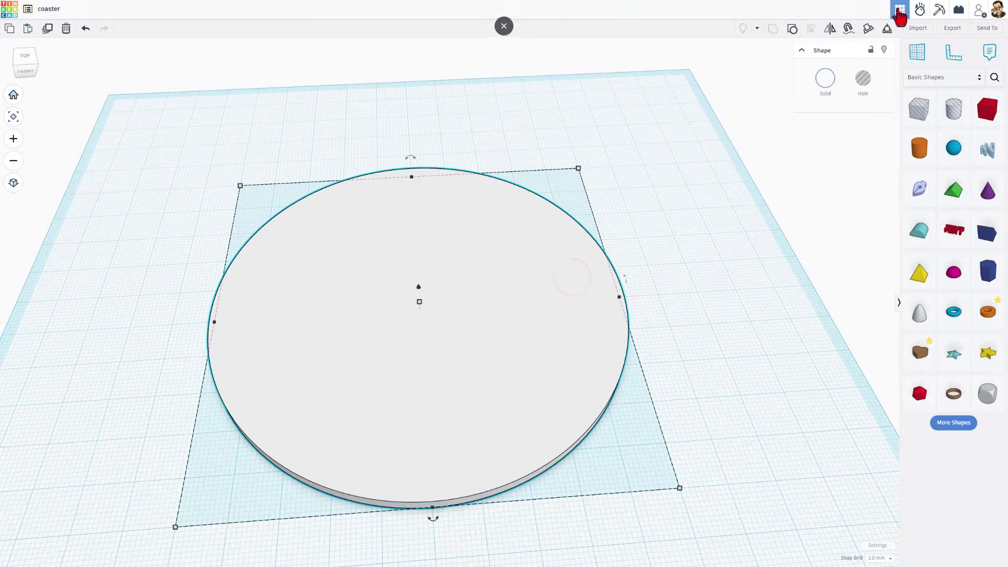
left_click(952, 29)
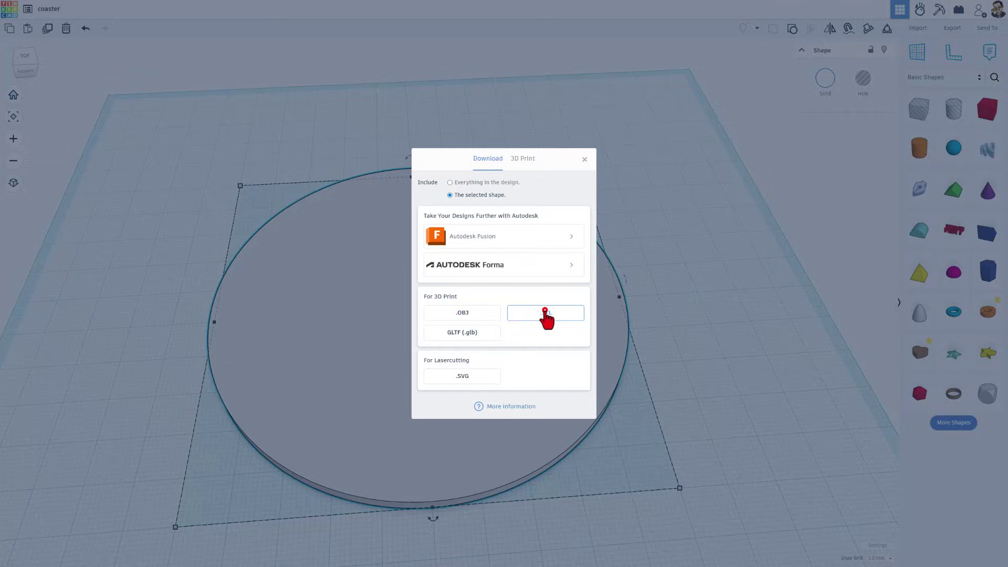
left_click(545, 313)
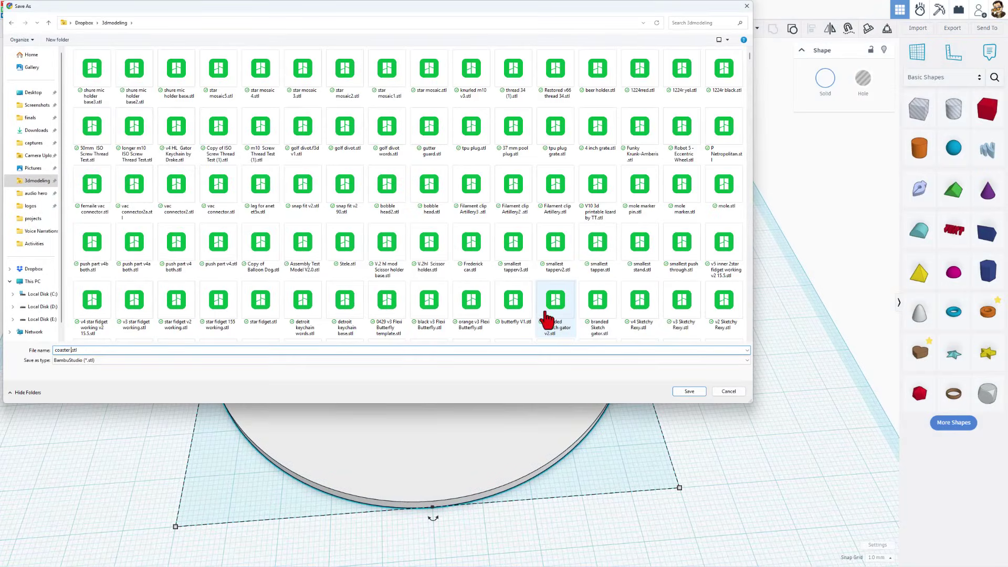
key("Return")
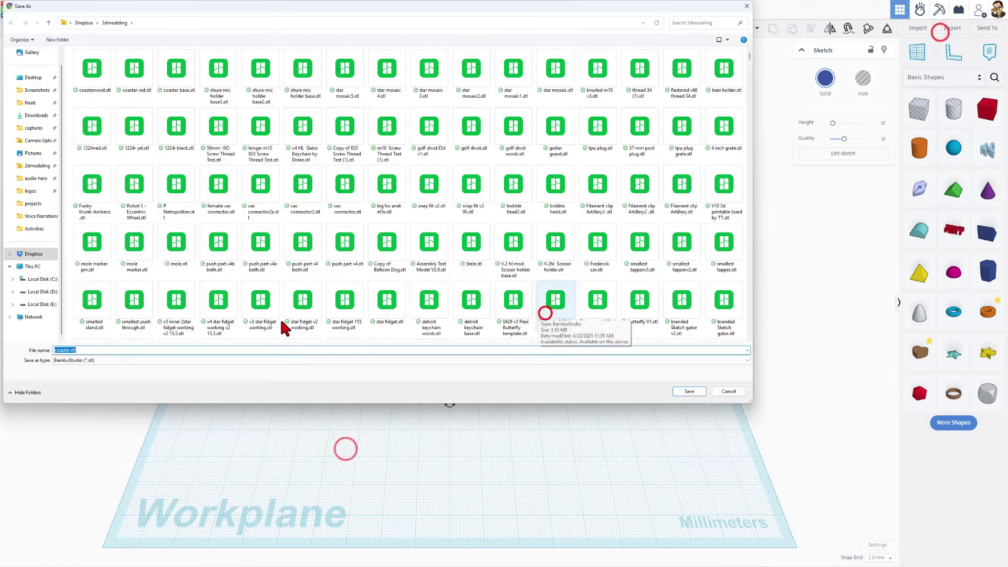
- Save the STL export of the blue half-disc as coasterblue.stl
key("Right")
key("Left")
key("Left")
key("Left")
key("Left")
type("b")
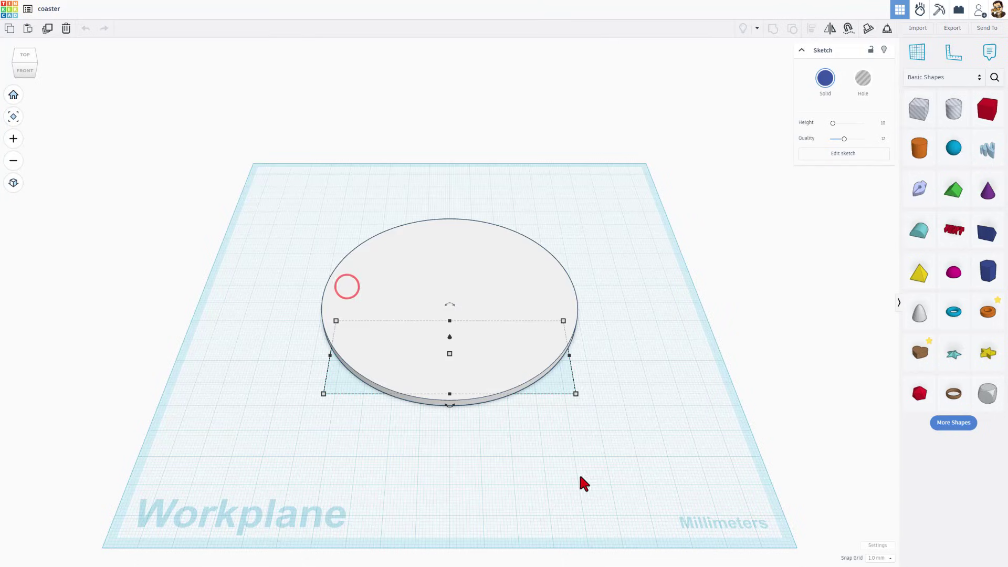
right_click_drag(597, 471, 245, 275)
left_click_drag(243, 261, 614, 415)
left_click(619, 259)
right_click_drag(622, 310, 619, 313)
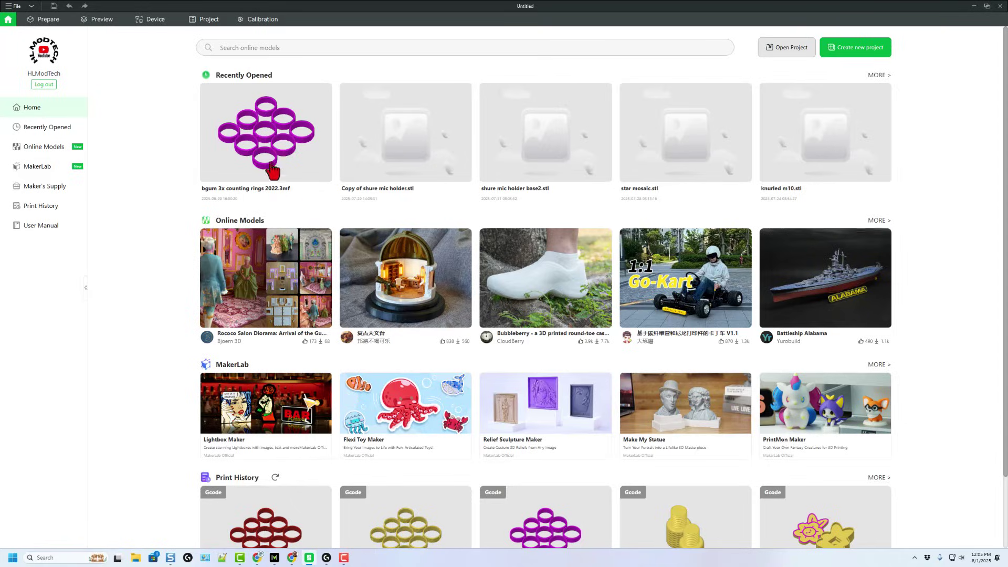
- In Bambu Studio, create a new project and import coasterblue, coasterword, coaster red and coaster base STL files as one multi-part object
left_click(857, 49)
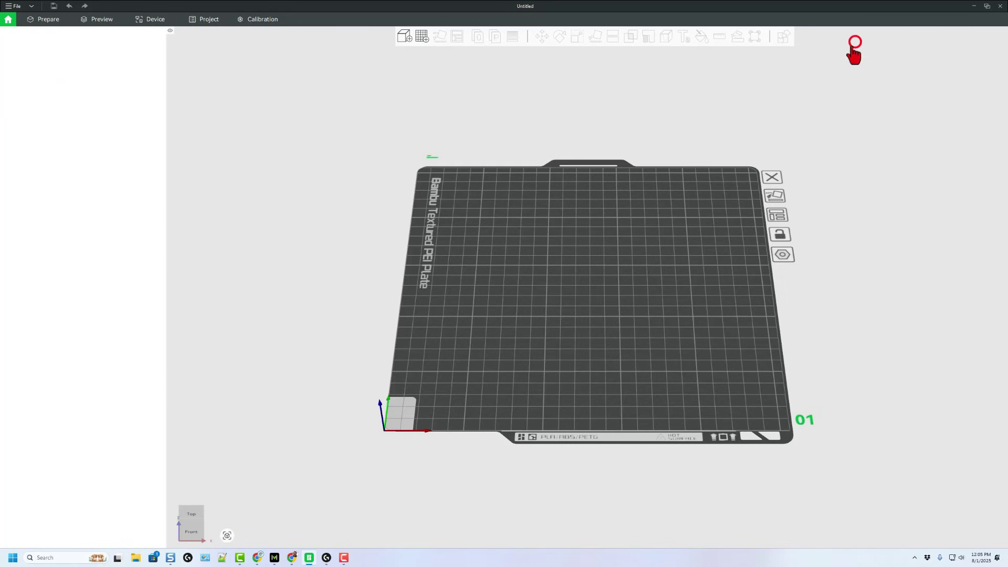
left_click(404, 40)
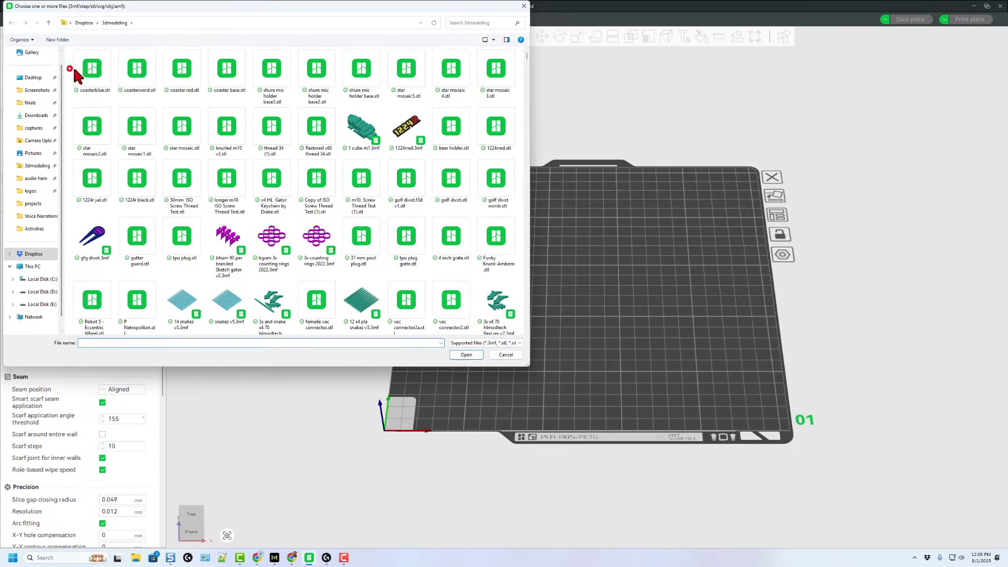
left_click_drag(76, 74, 227, 74)
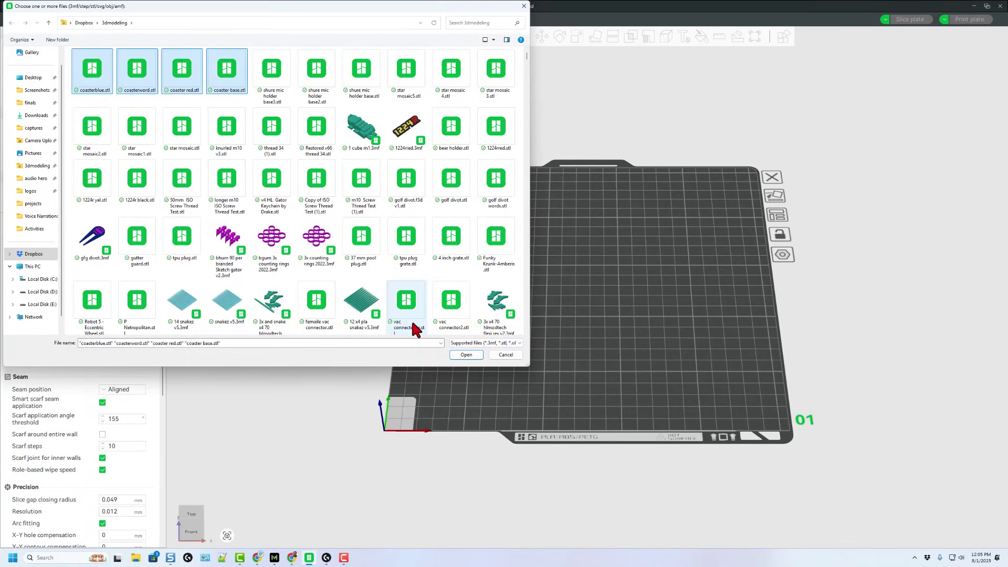
left_click(464, 356)
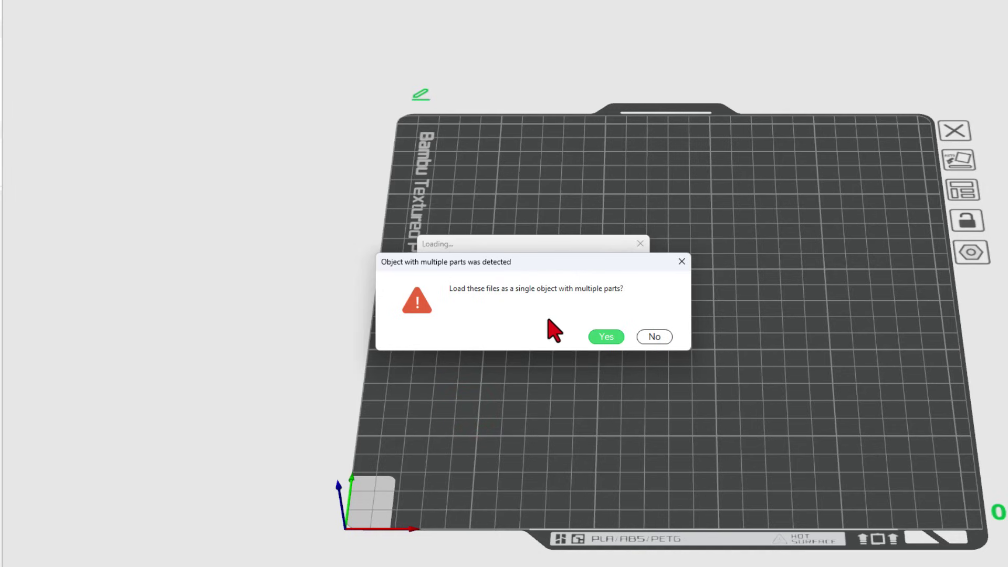
left_click(608, 337)
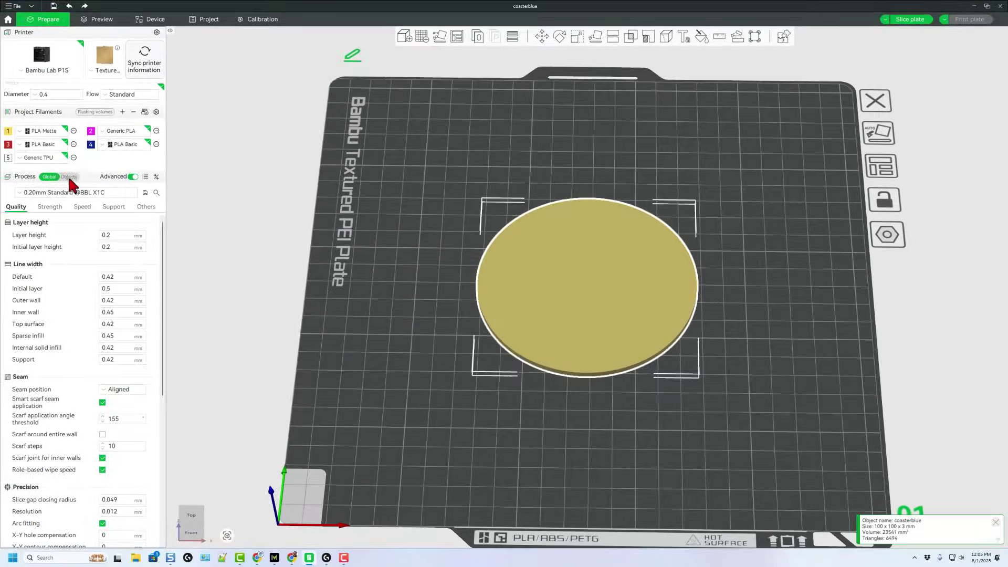
- Show the imported object's individual parts and assign filament 4 to coasterblue.stl
left_click(69, 177)
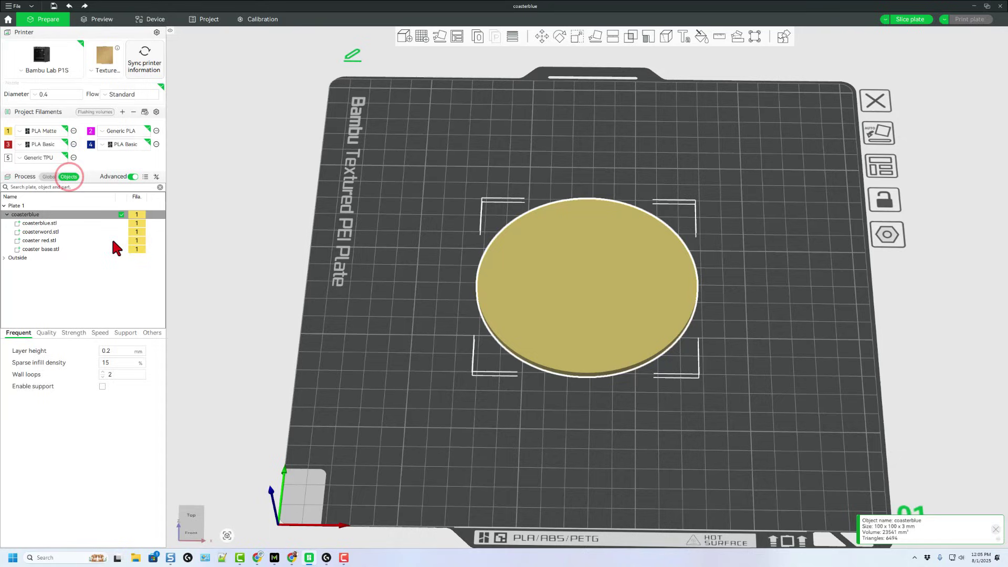
left_click(82, 224)
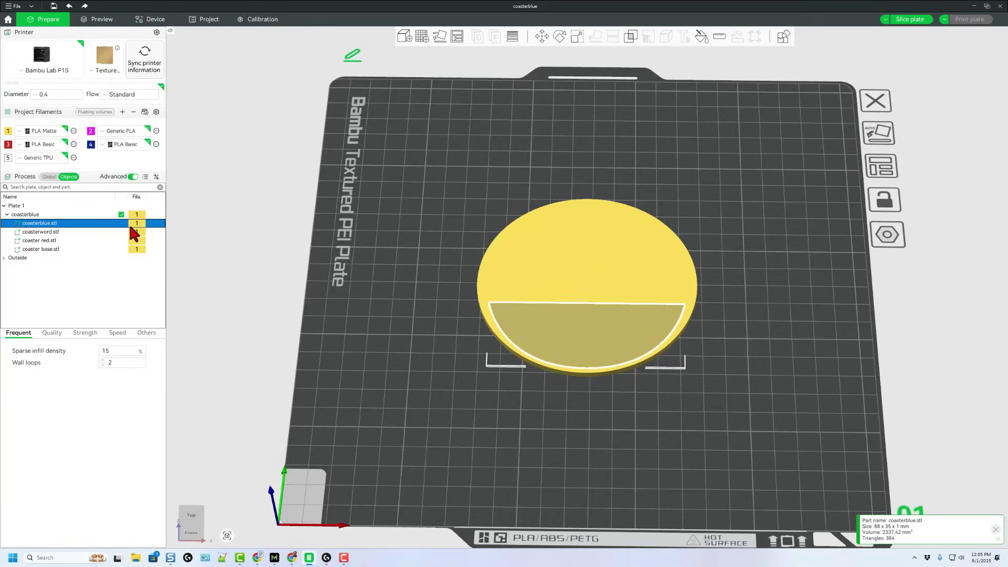
left_click(136, 225)
type("4")
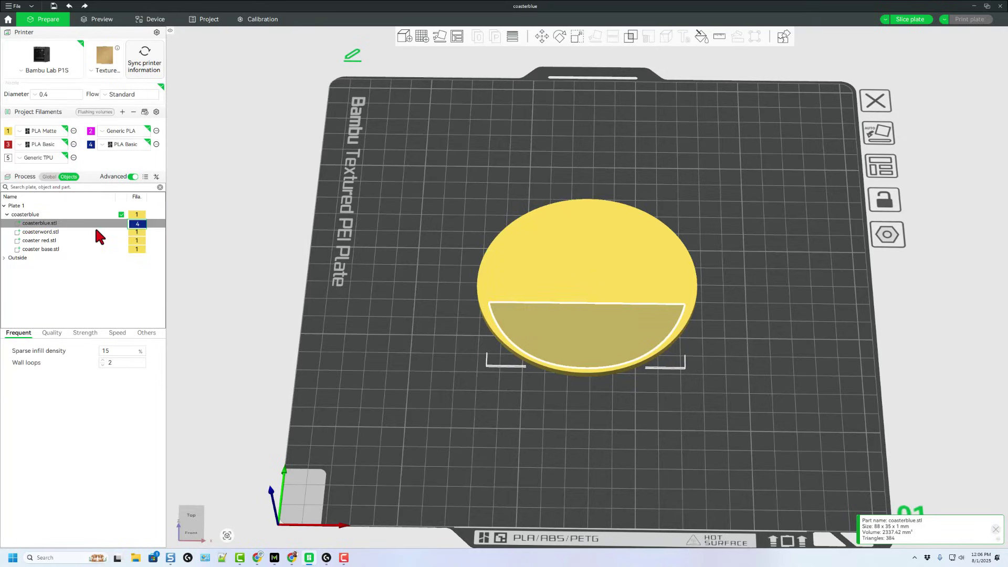
- Keep filament 1 for coasterword.stl and assign filament 3 to coaster red.stl
left_click(107, 232)
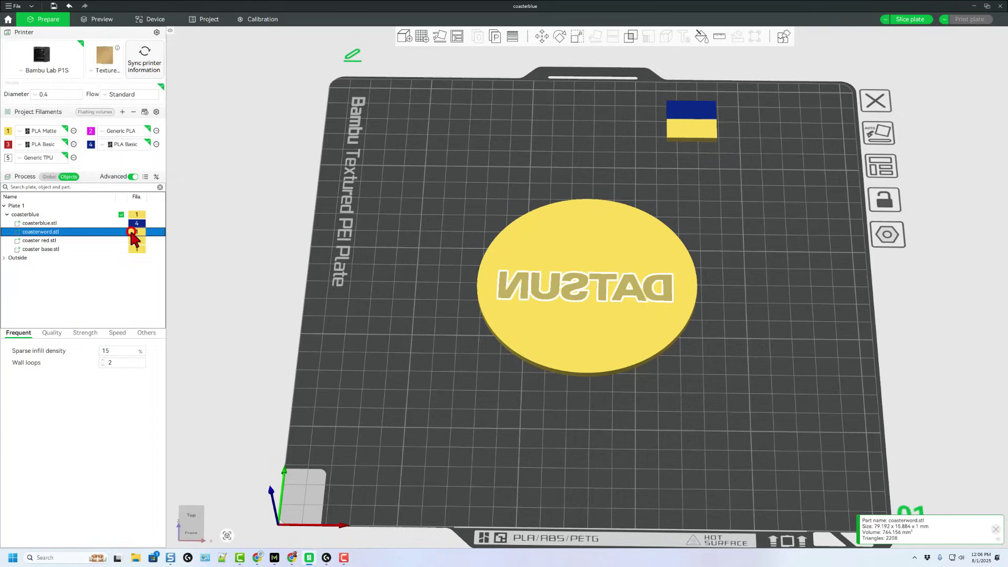
left_click(132, 235)
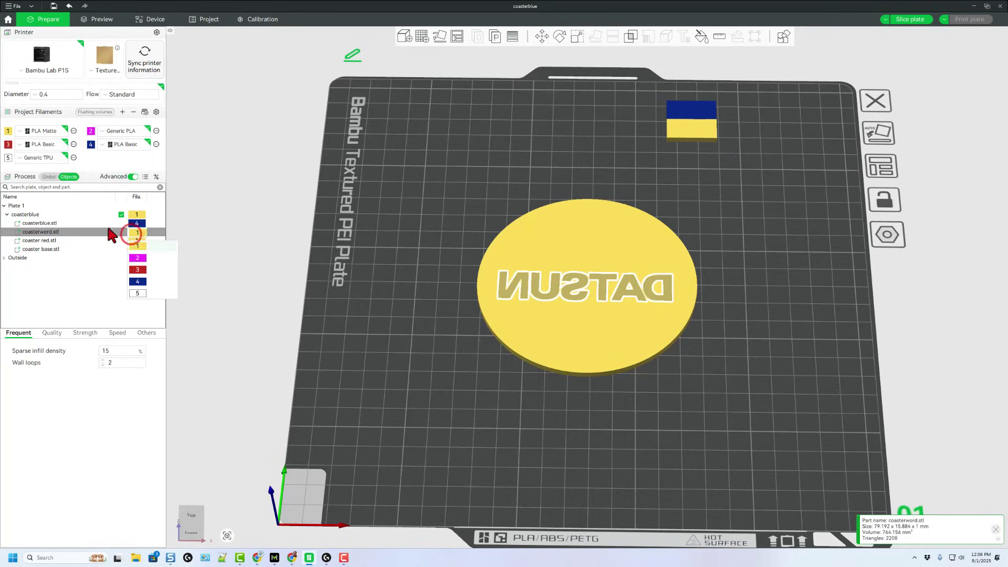
left_click(108, 230)
left_click(106, 241)
left_click(134, 242)
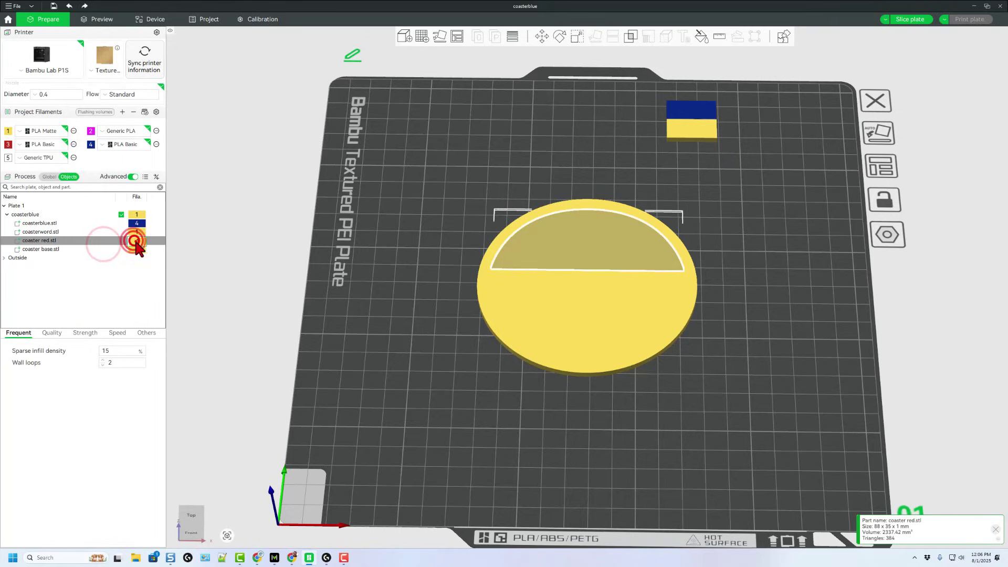
left_click(133, 268)
- Assign filament 2 to coaster base.stl
left_click(137, 251)
left_click(137, 251)
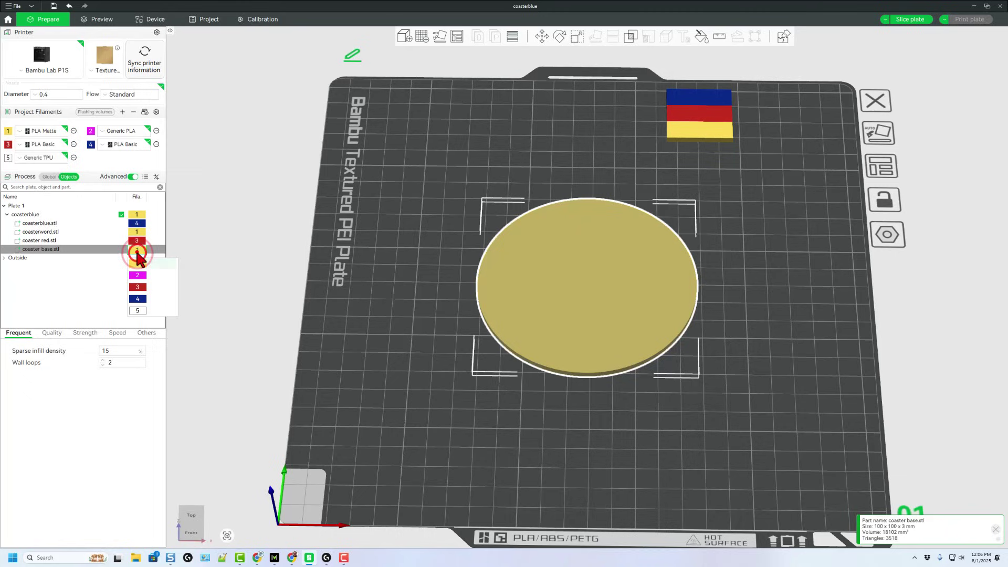
left_click(137, 276)
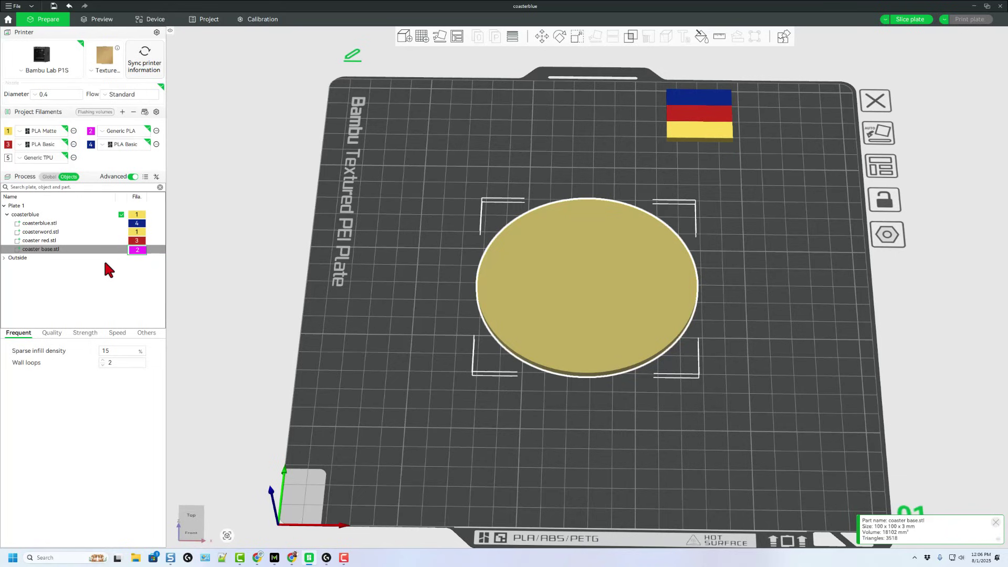
left_click(158, 269)
- Slice the plate and inspect the coaster's coloured underside in the preview
left_click_drag(470, 289, 474, 297)
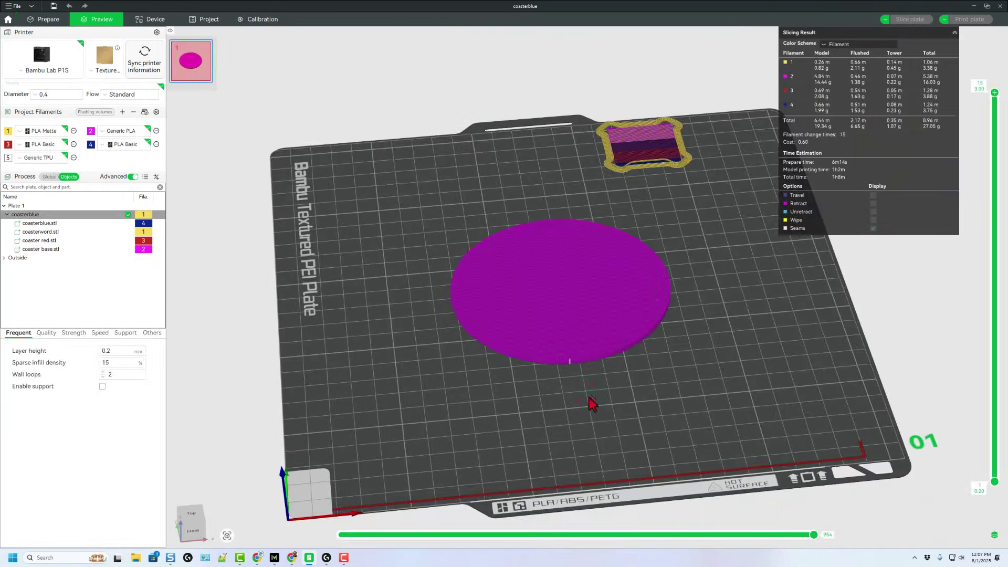
left_click_drag(592, 403, 576, 346)
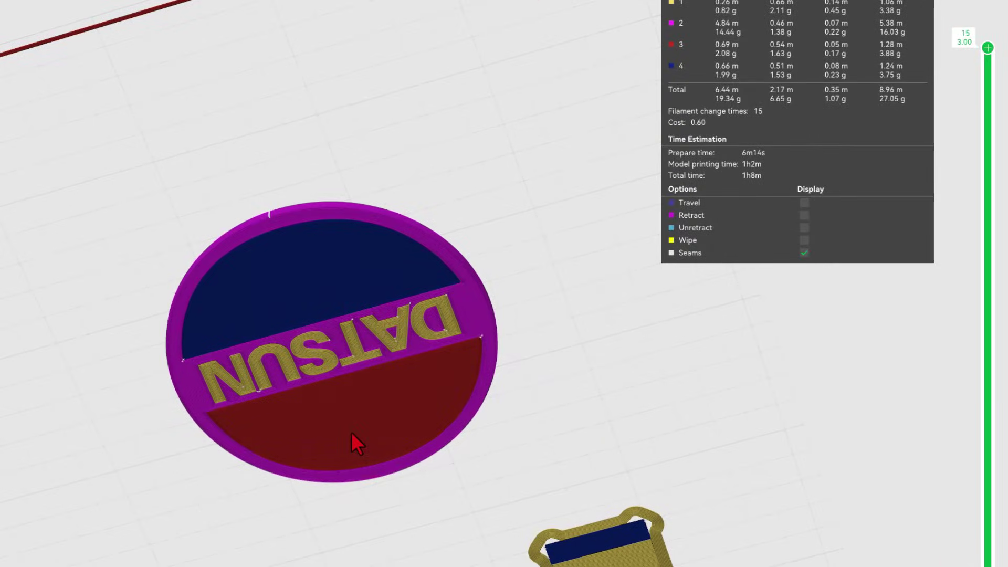
mouse_move(352, 432)
left_mouse_down()
mouse_move(356, 455)
mouse_move(358, 433)
left_mouse_up()
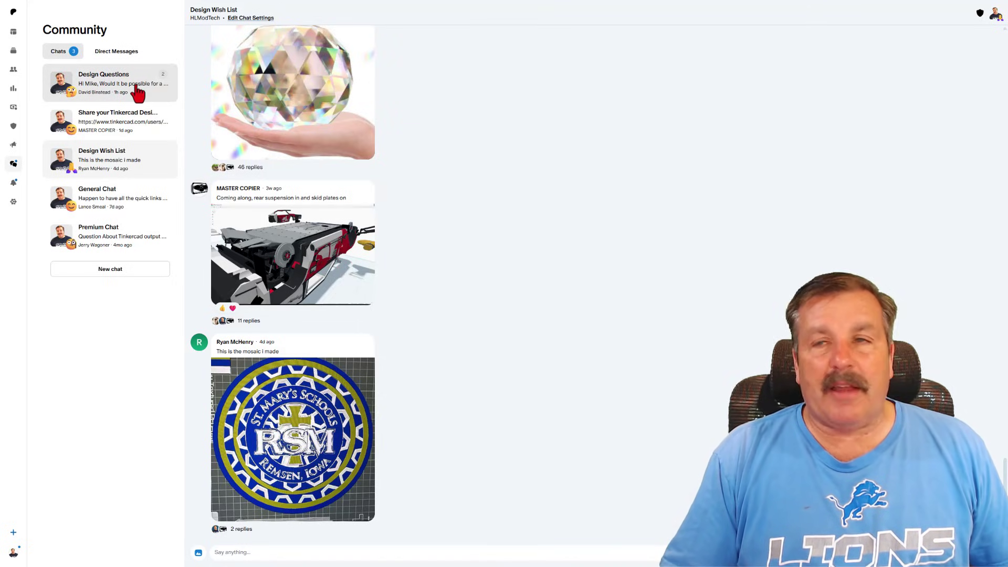
- Switch to the Patreon Community page and open the replies to the RSM mosaic post in the Design Wish List chat
left_click(127, 160)
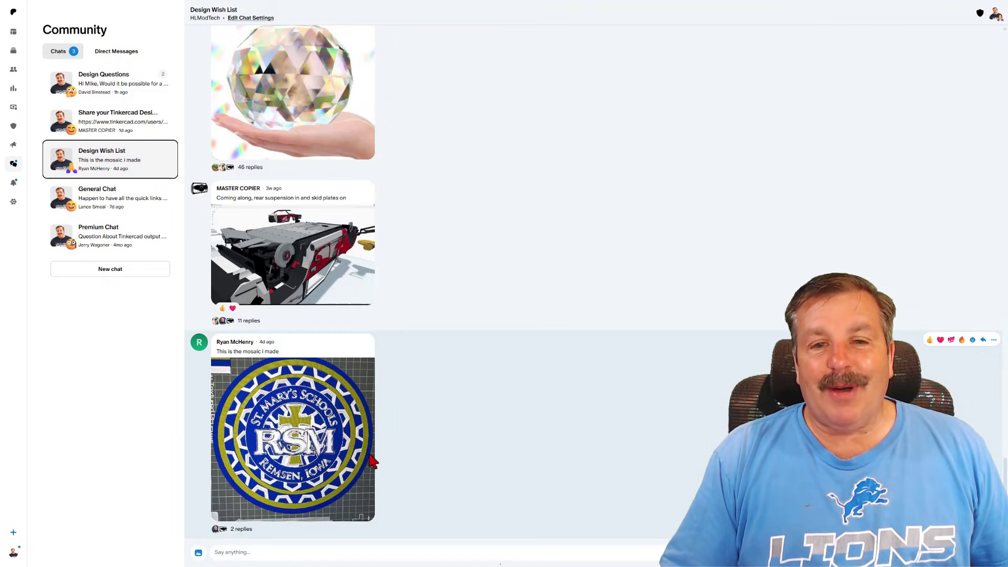
left_click(392, 452)
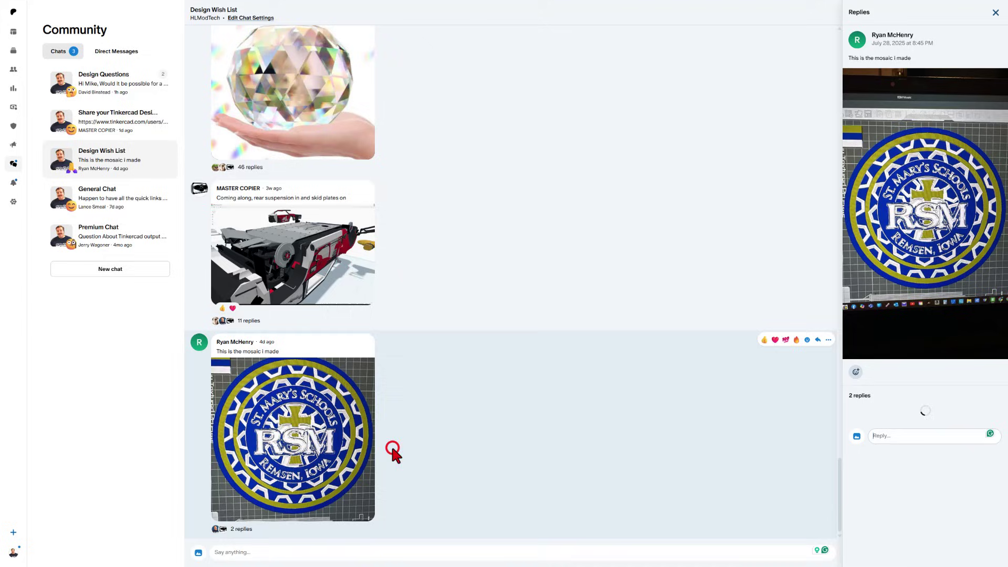